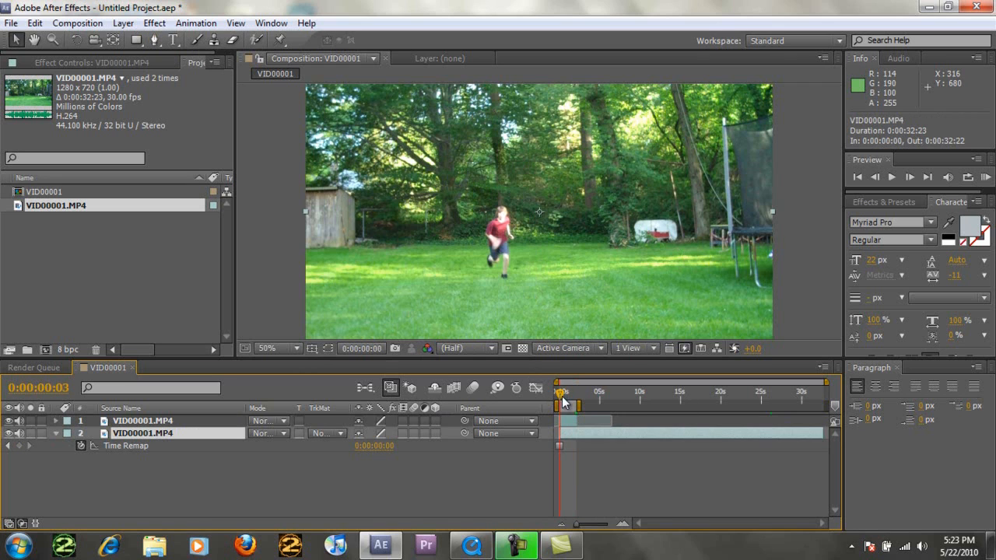
- At 0:00:01:21, trace a mask around the jumping boy's body with the Pen tool
drag(564, 403, 573, 425)
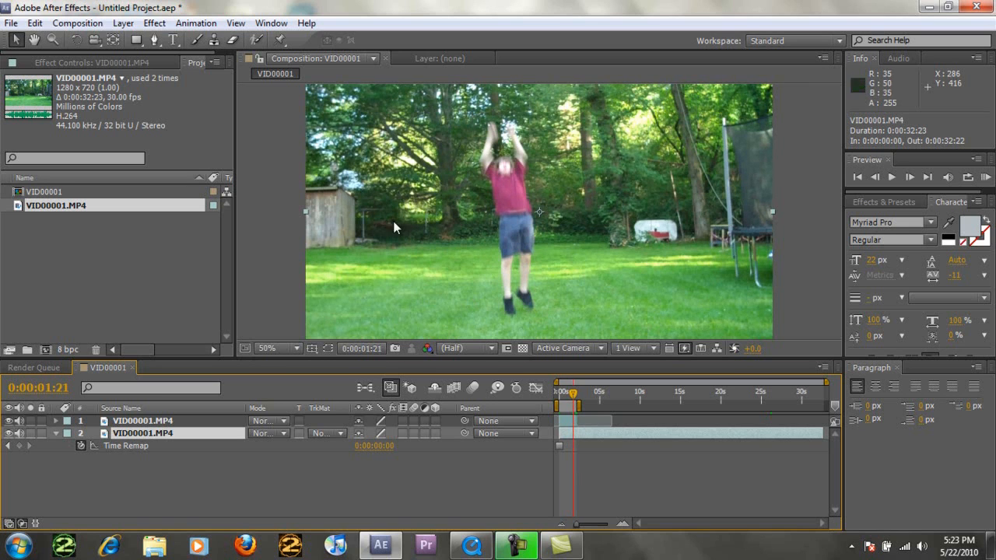
click(155, 42)
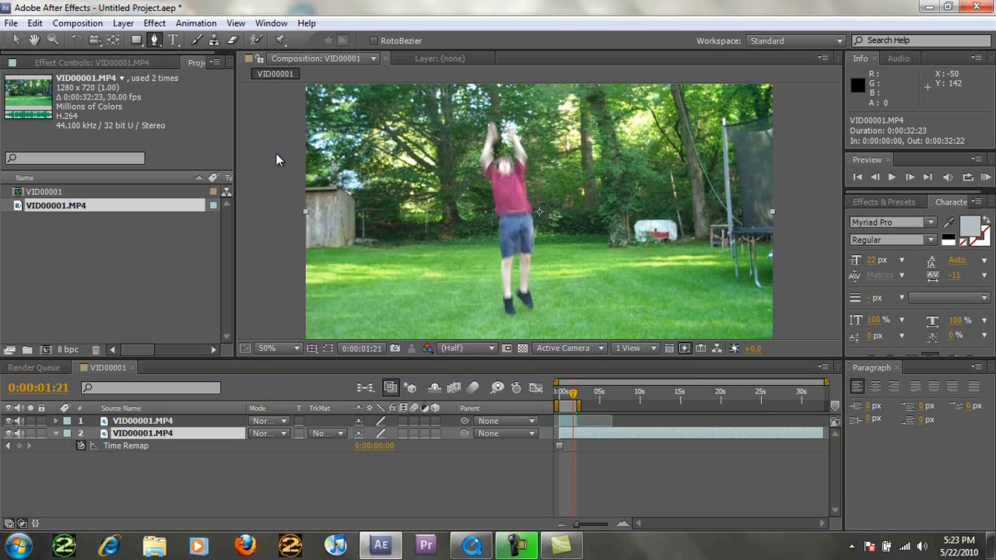
scroll(492, 212, up, 2)
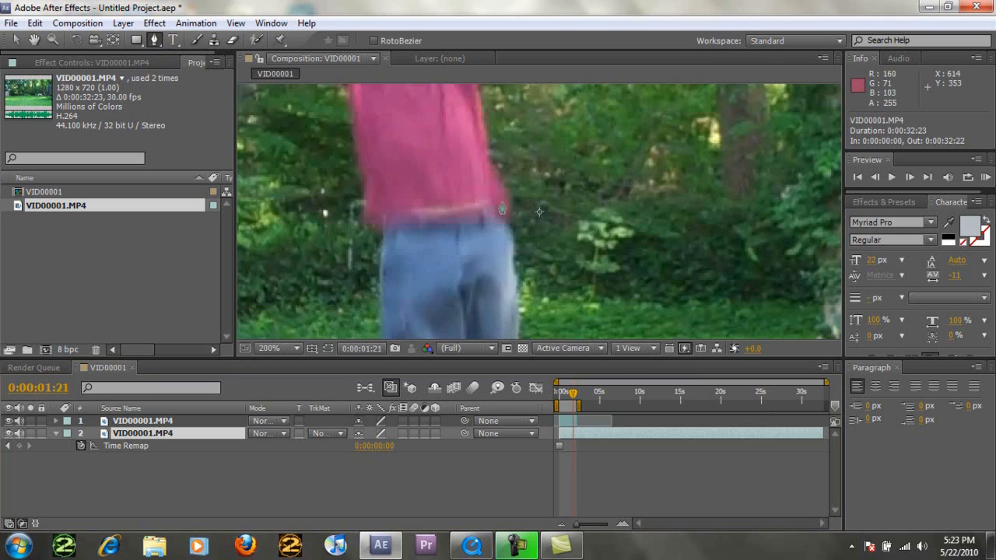
click(355, 152)
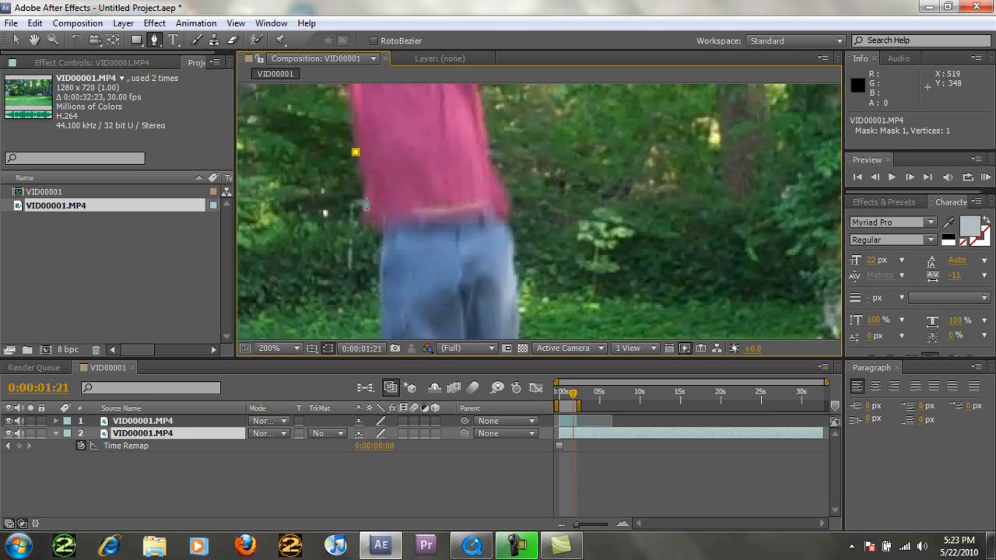
click(362, 193)
click(376, 219)
click(381, 310)
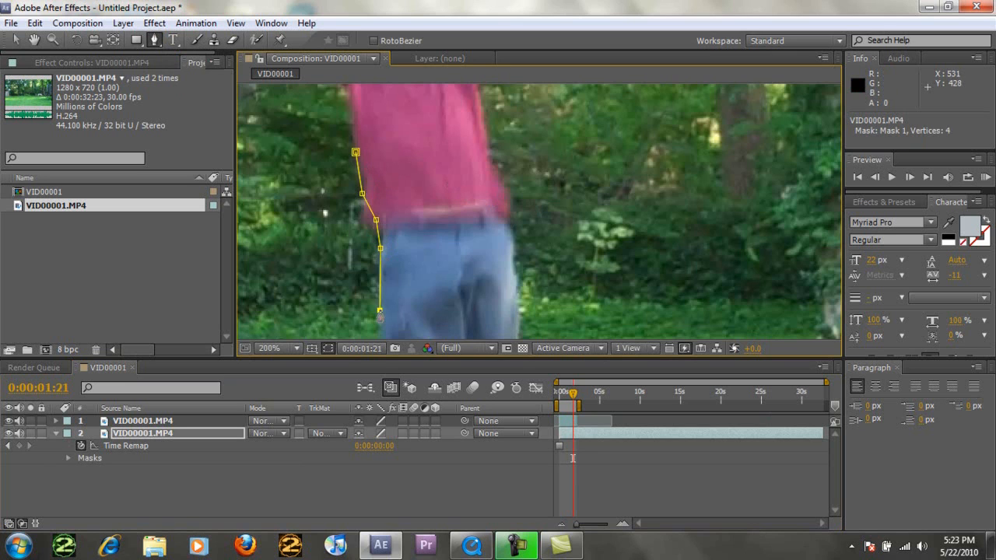
scroll(382, 327, down, 1)
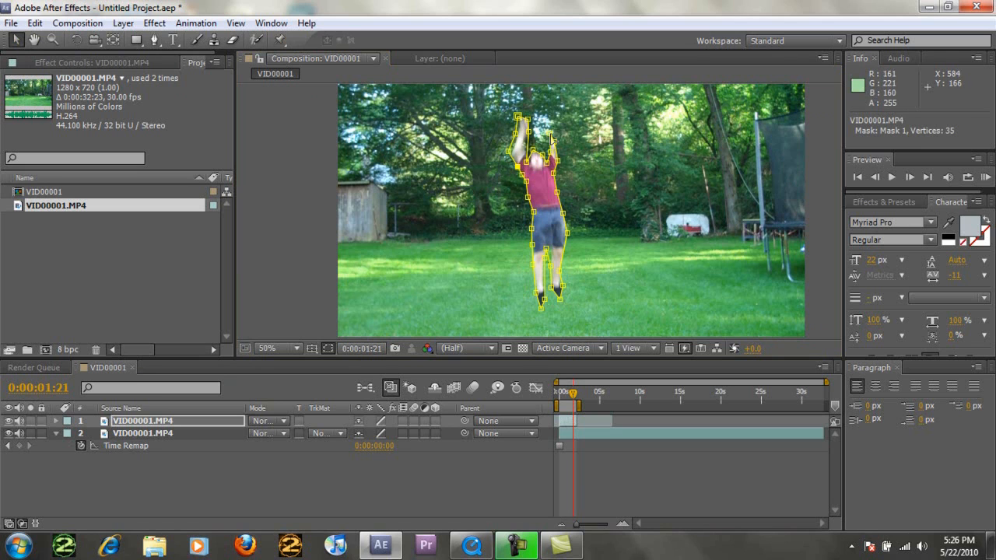
- Adjust the mask vertices at the hands and feet so the outline fits the jumping boy more closely
mouse_move(550, 133)
mouse_down()
mouse_move(547, 121)
mouse_move(558, 133)
mouse_up()
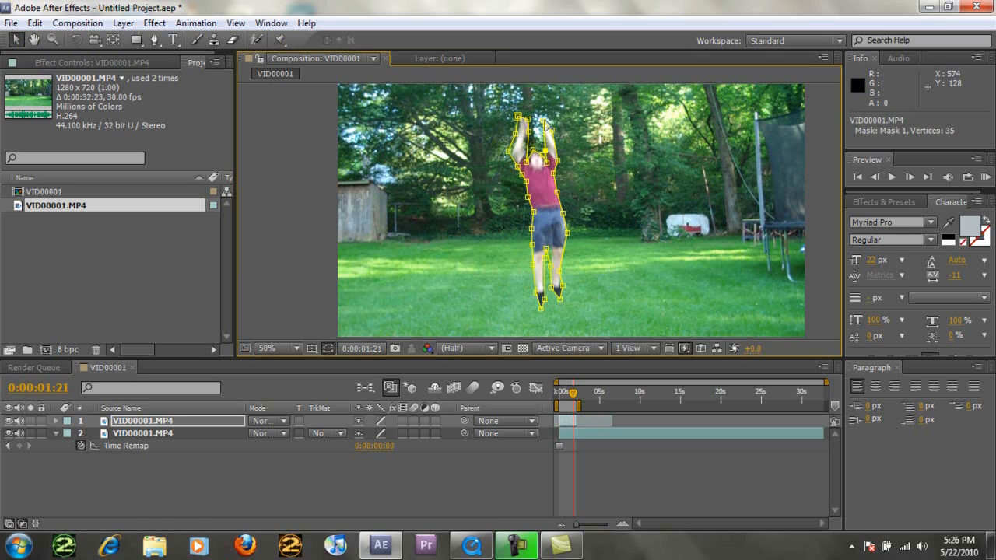
drag(534, 106, 540, 117)
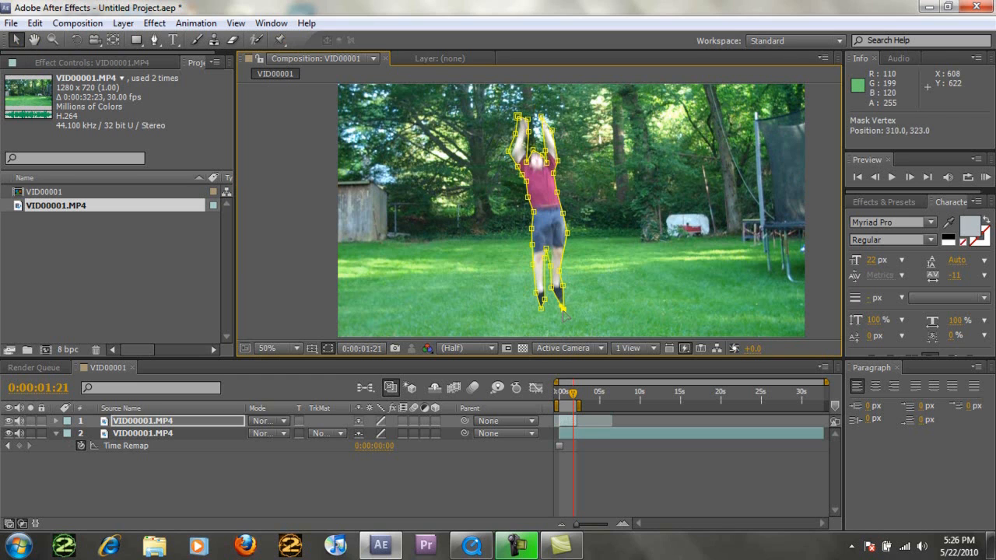
drag(562, 309, 566, 286)
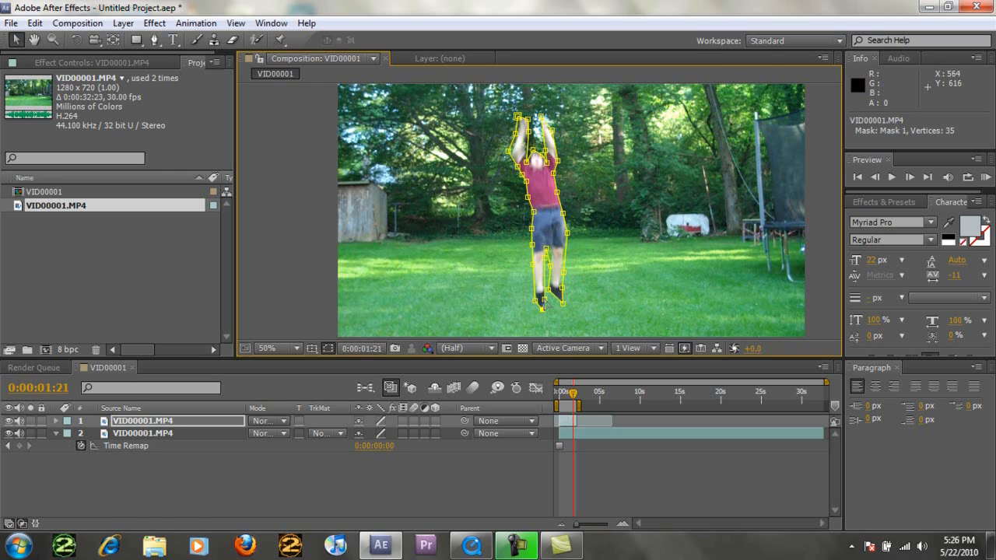
drag(549, 307, 548, 310)
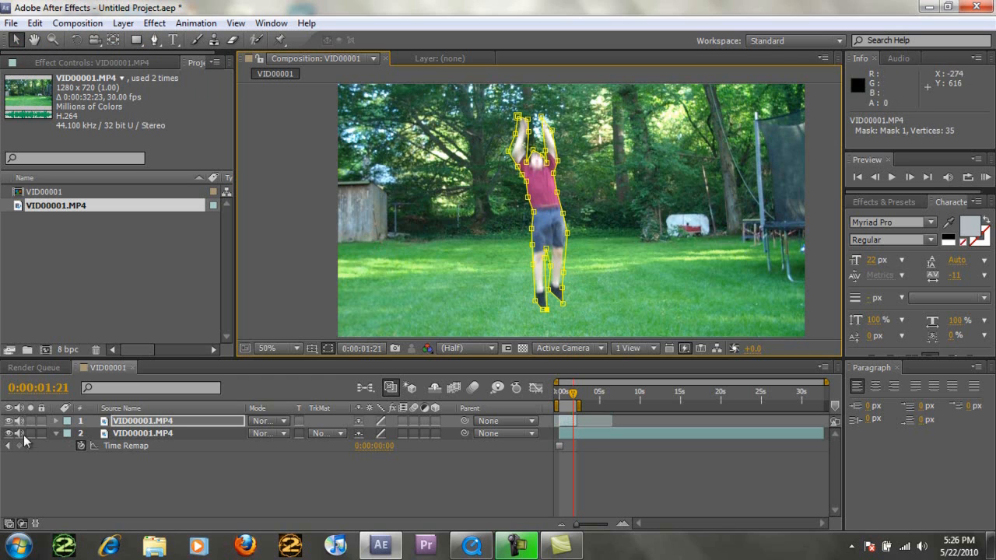
- Reveal all Mask 1 properties of the upper video layer and start keyframing Mask Expansion at 0:00:01:21
click(361, 241)
key(m)
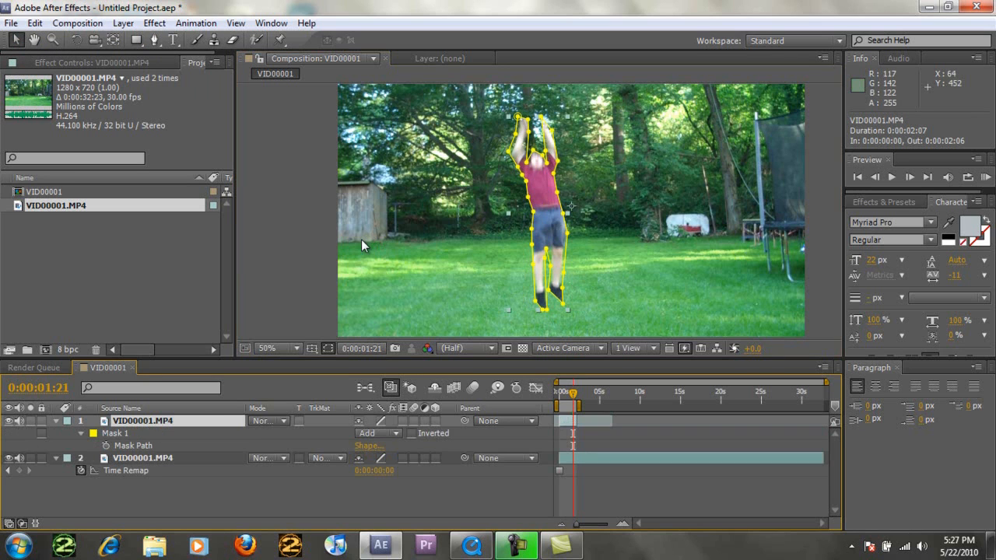
click(82, 439)
click(81, 435)
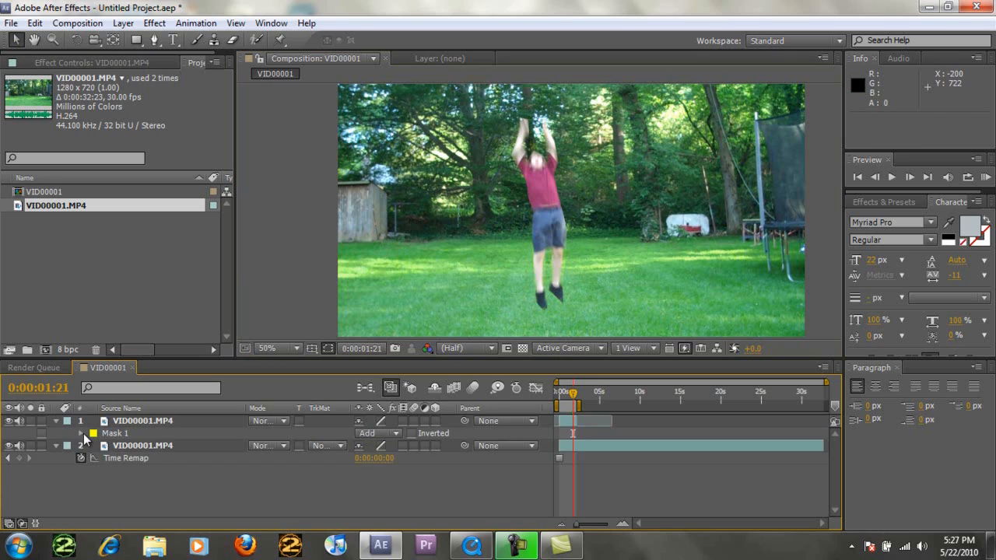
click(82, 435)
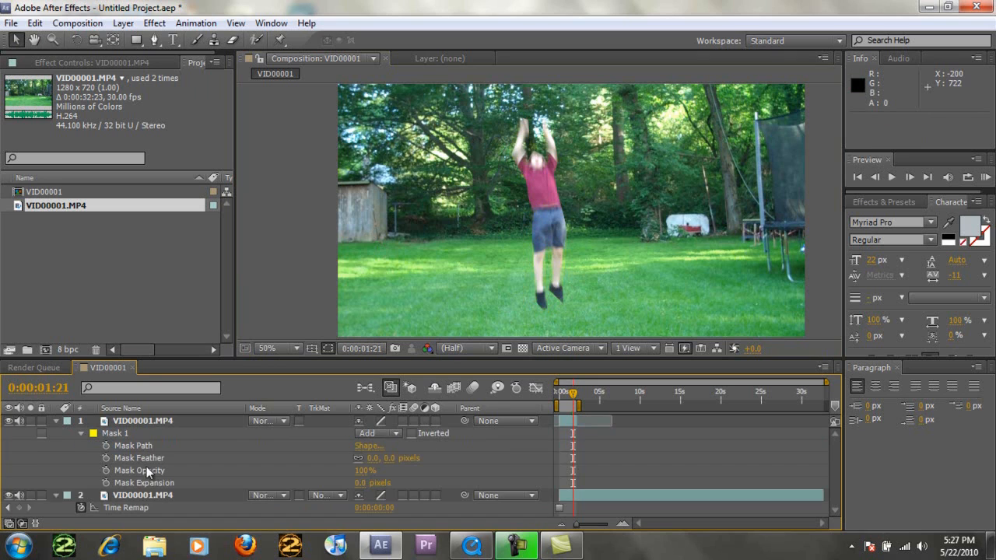
click(107, 483)
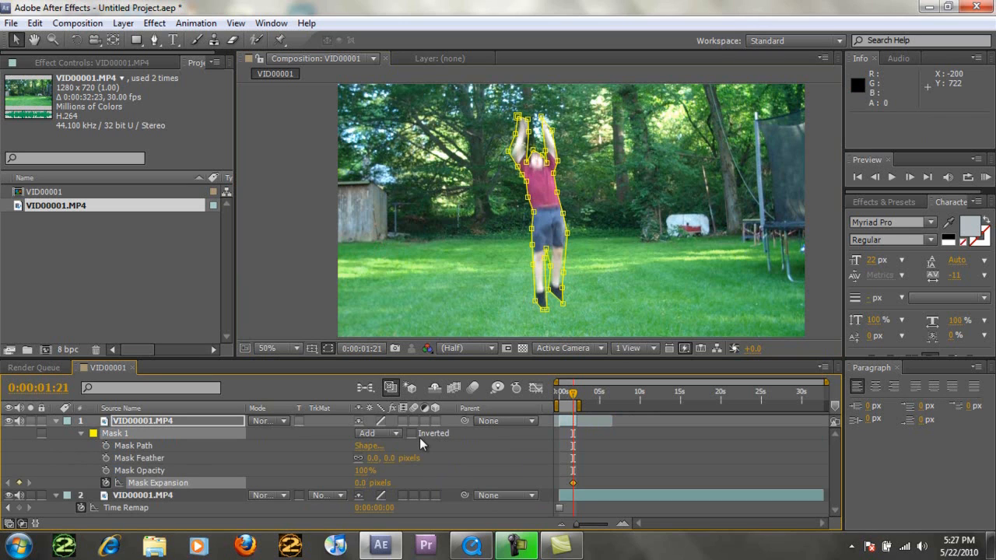
- At the preceding frame, 0:00:01:20, set Mask 1's expansion to 1000 pixels and check the frames around it
key(Page_Up)
key(Page_Up)
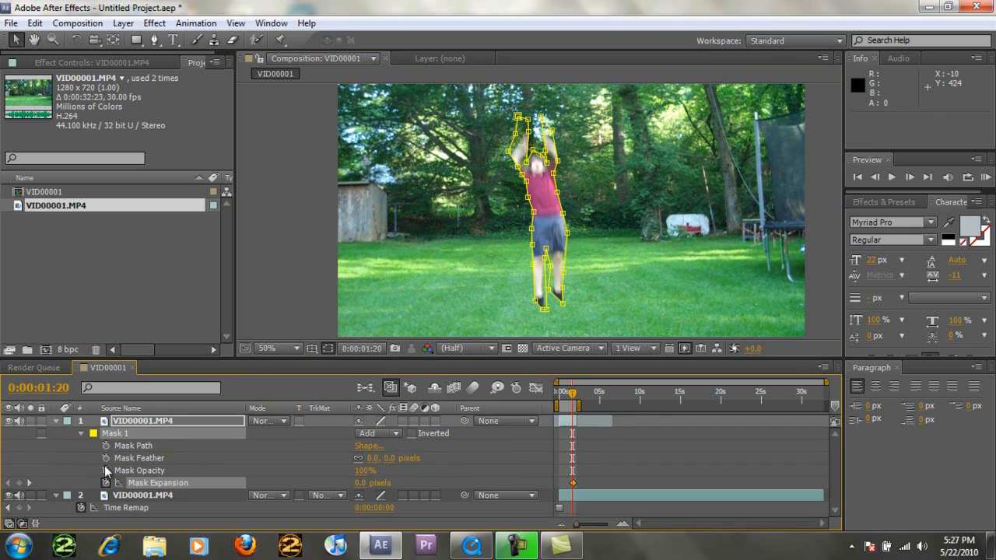
click(361, 482)
key(Return)
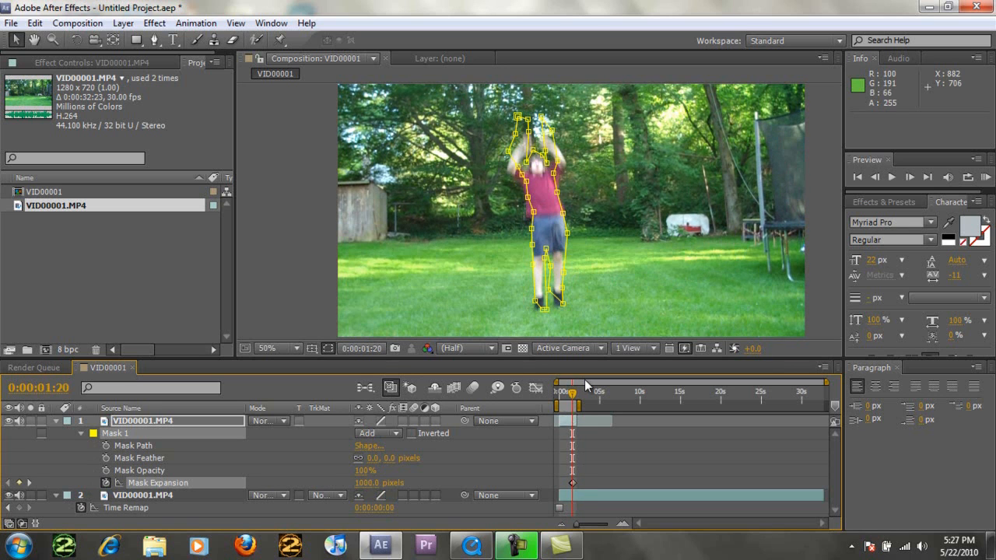
key(Page_Up)
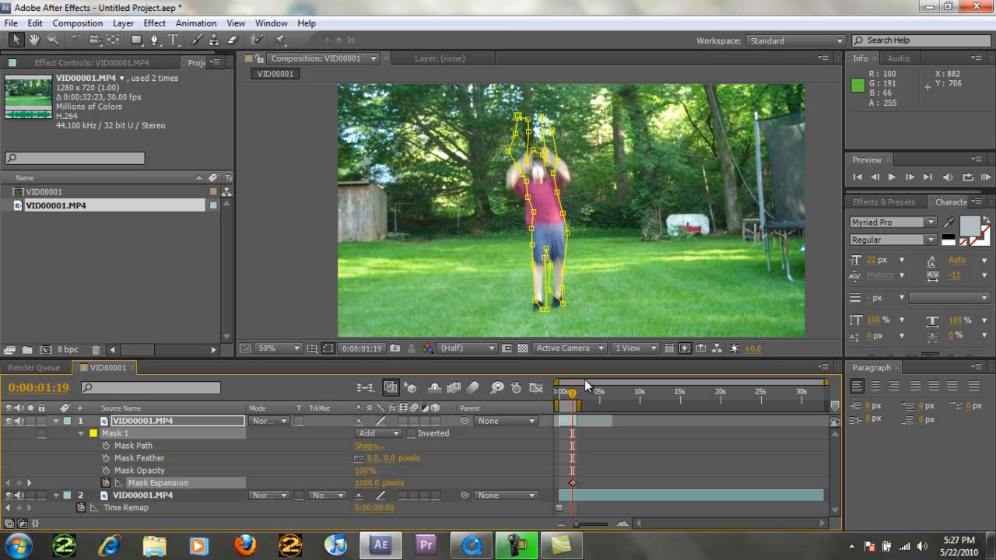
key(Page_Down)
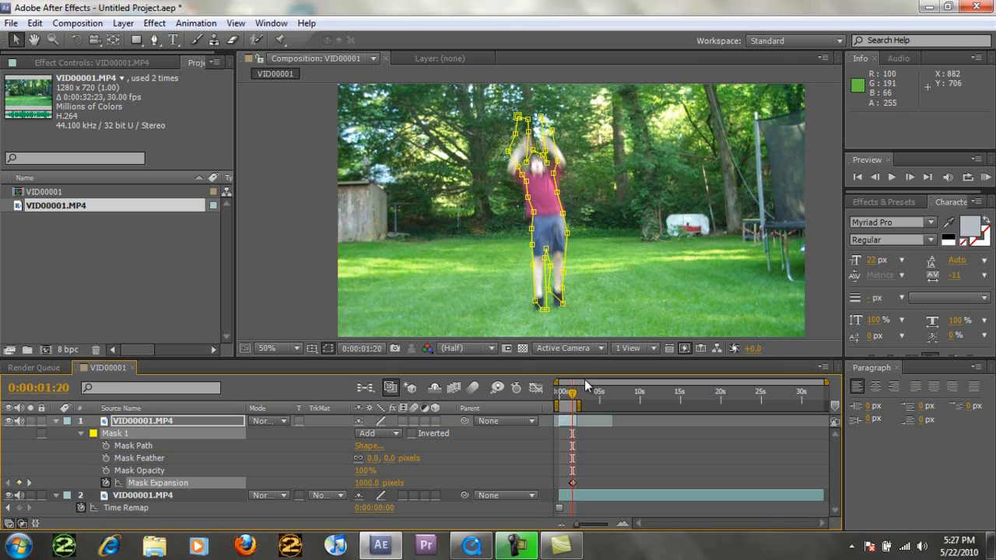
- Set Mask 1's feather to 13 pixels and return to frame 0:00:01:21
drag(366, 471, 385, 458)
click(385, 467)
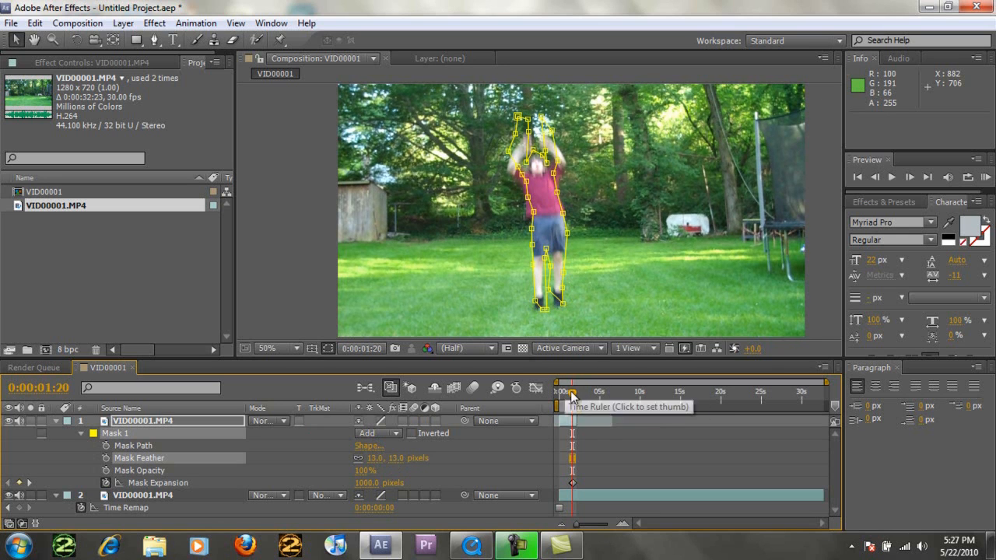
key(Page_Down)
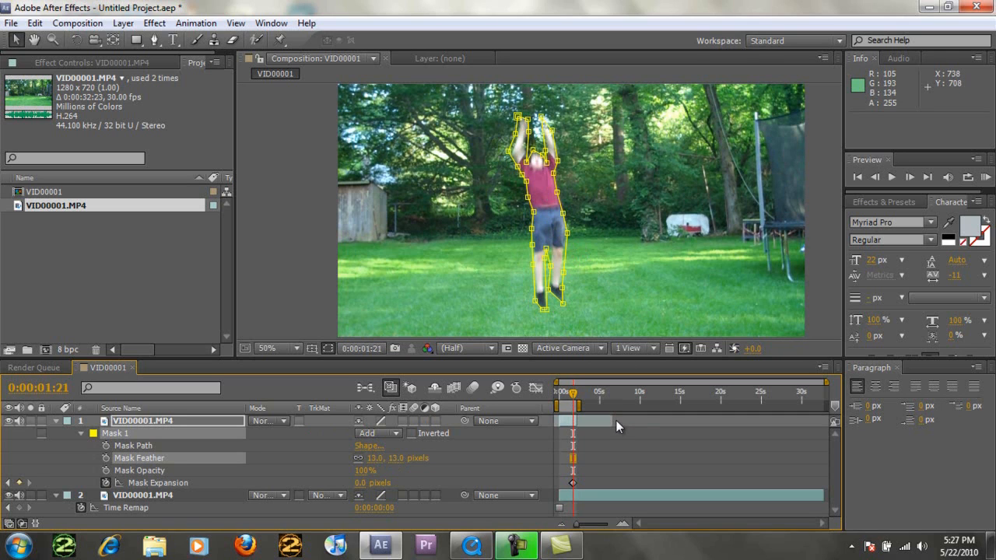
- Raise the mask vertex above the boy's head slightly, then start keyframing Mask Path at 0:00:01:21
key(Page_Down)
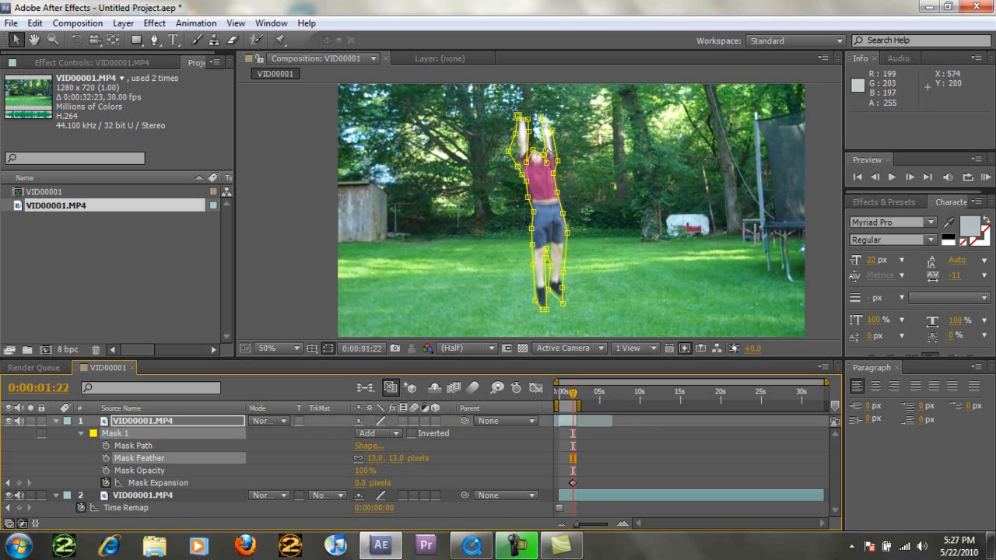
click(532, 147)
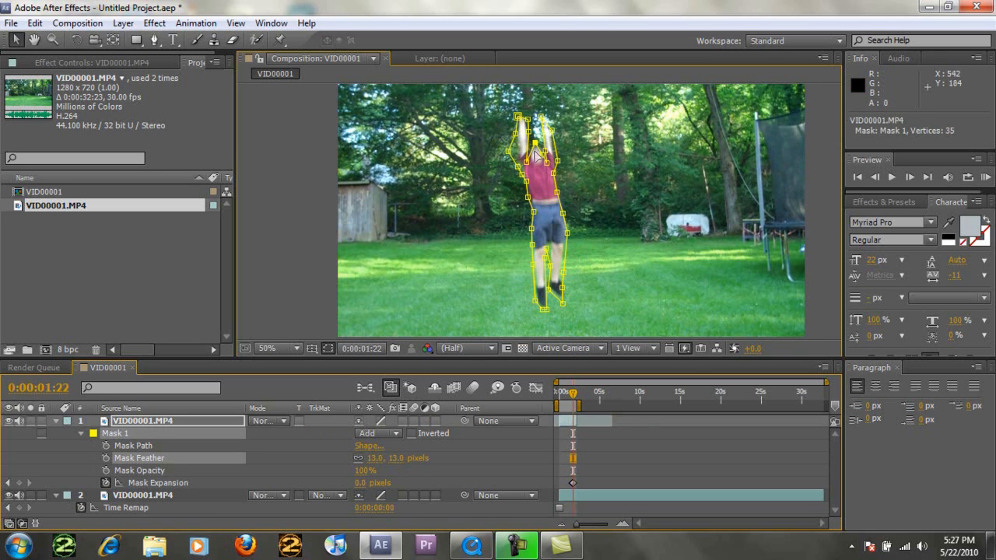
click(127, 434)
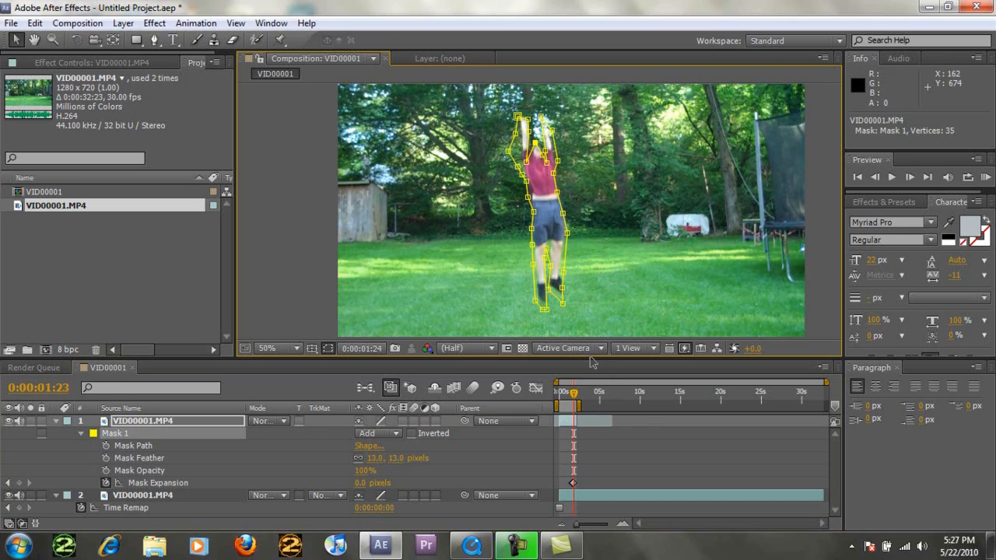
key(Page_Up)
key(Page_Up)
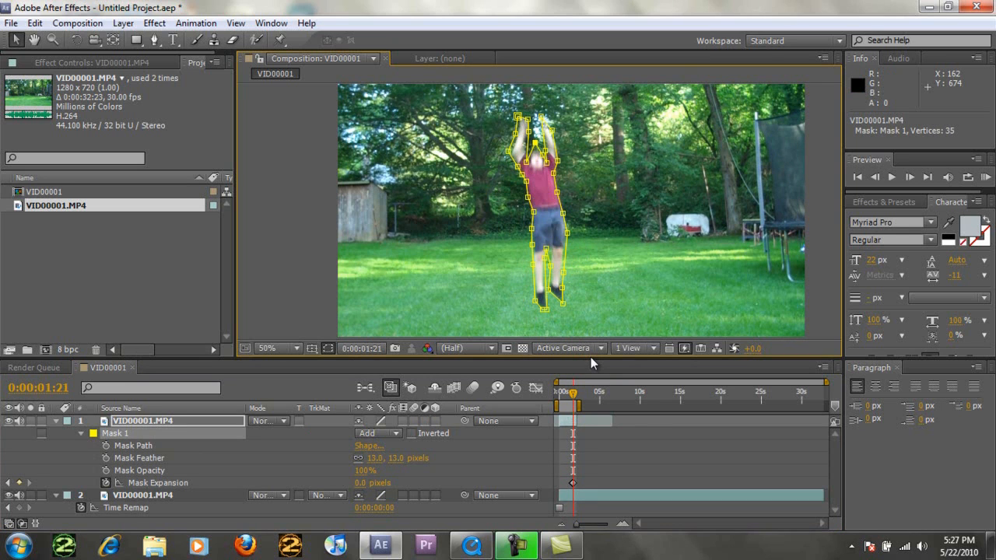
click(106, 446)
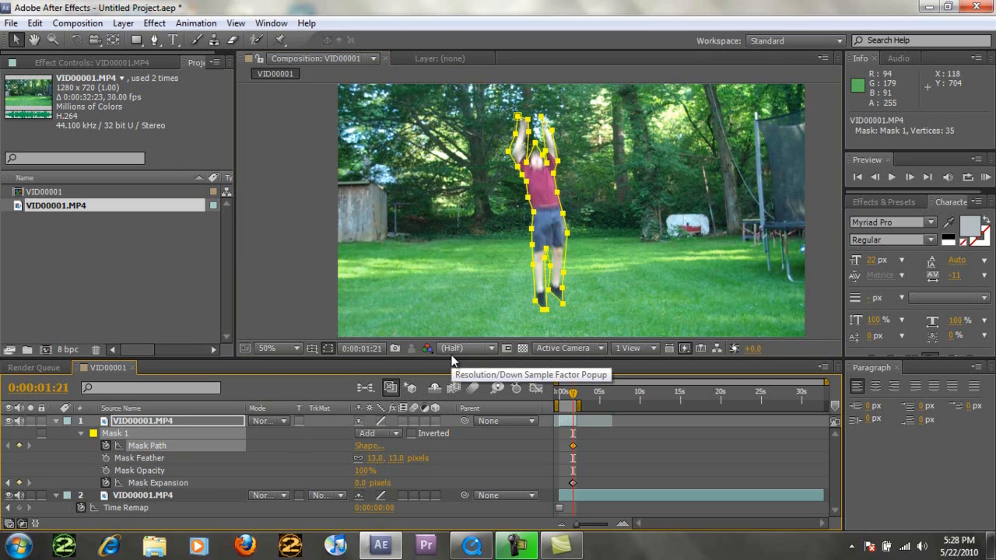
- At 0:00:01:22, move the whole mask up to follow the boy and compare it with the previous frame
key(Page_Down)
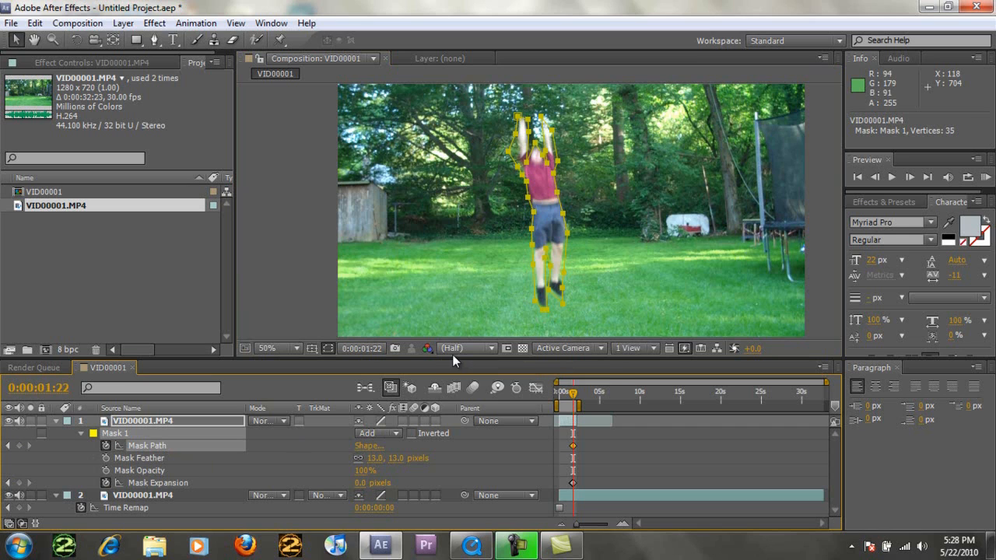
drag(535, 145, 537, 134)
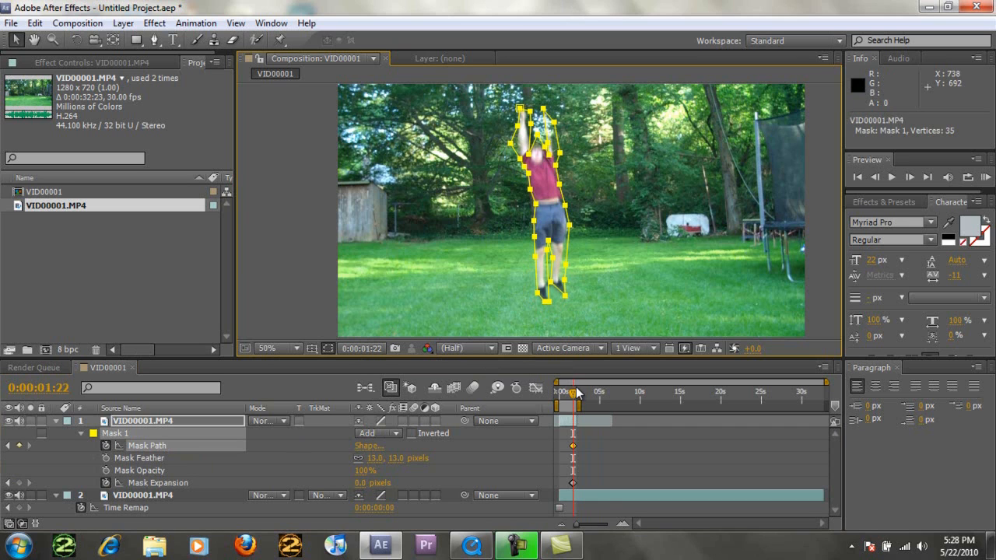
key(Page_Up)
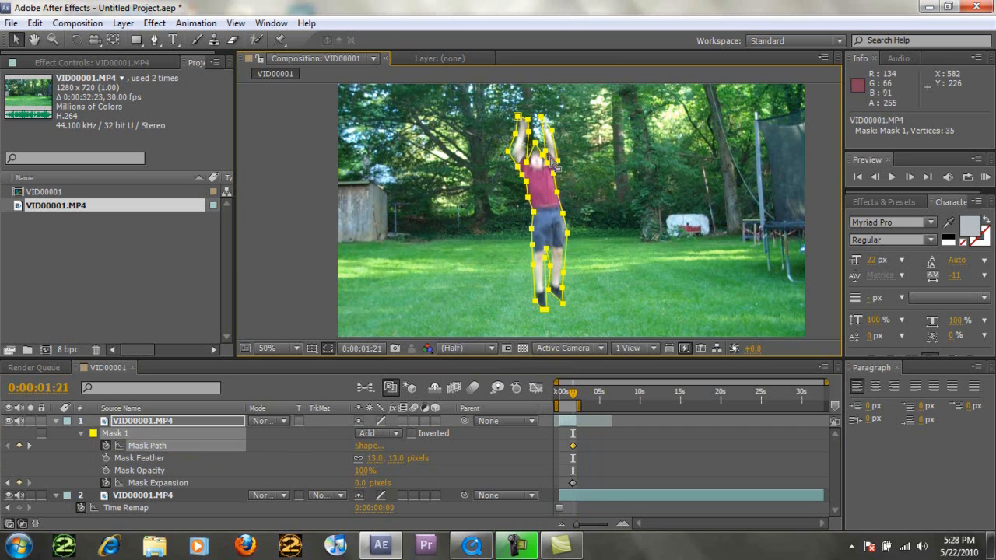
key(Page_Down)
- At 0:00:01:23, shift the whole mask up onto the boy and delete the extra vertex beside his head
key(Page_Down)
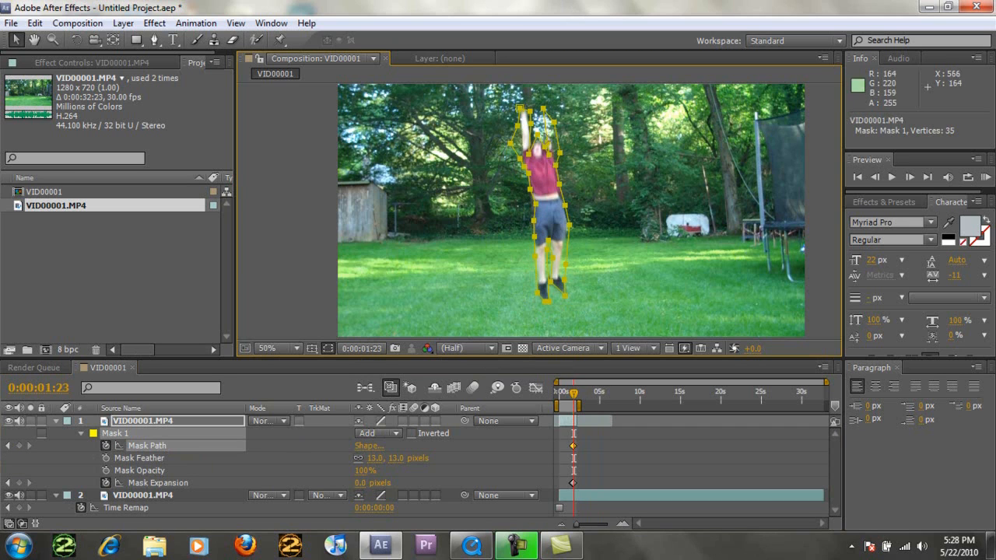
drag(538, 135, 545, 150)
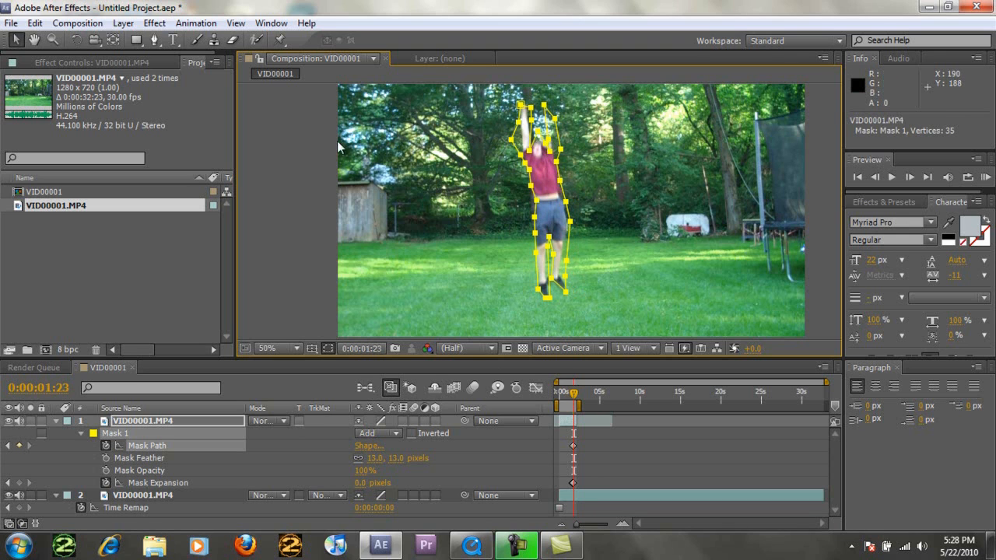
click(156, 39)
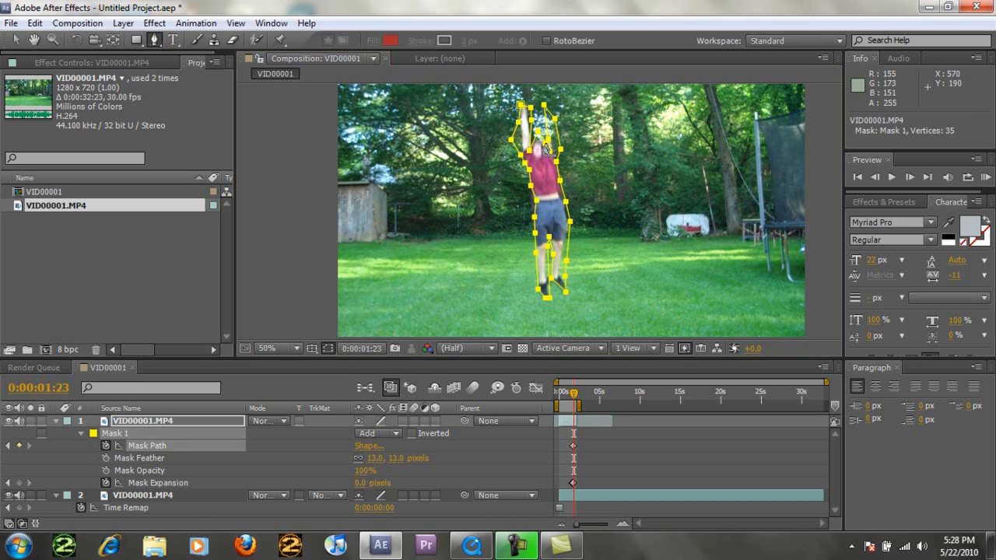
click(548, 150)
click(612, 340)
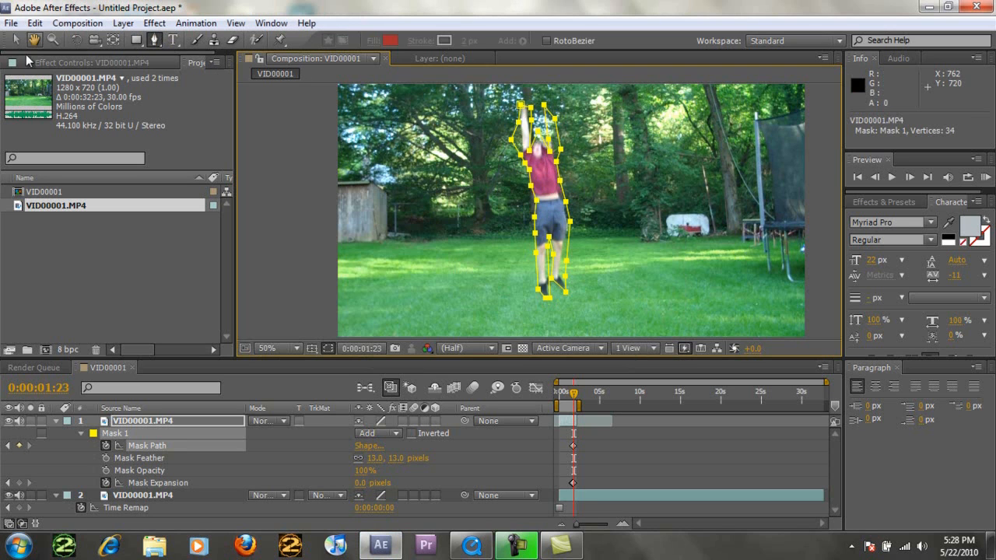
- Select the whole mask and step through the frames from 0:00:01:22 to 0:00:02:04 to check how it fits the boy
click(15, 39)
double_click(521, 159)
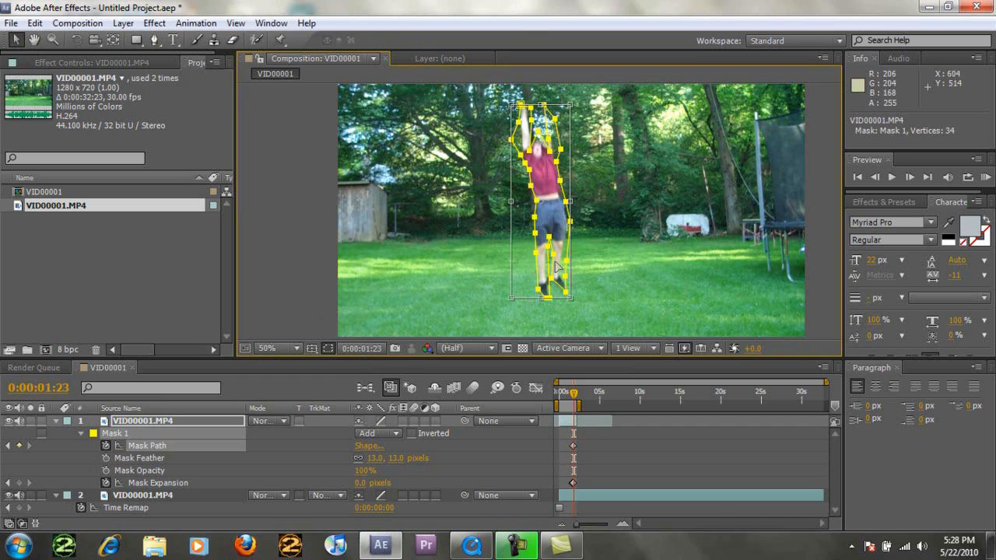
key(Page_Up)
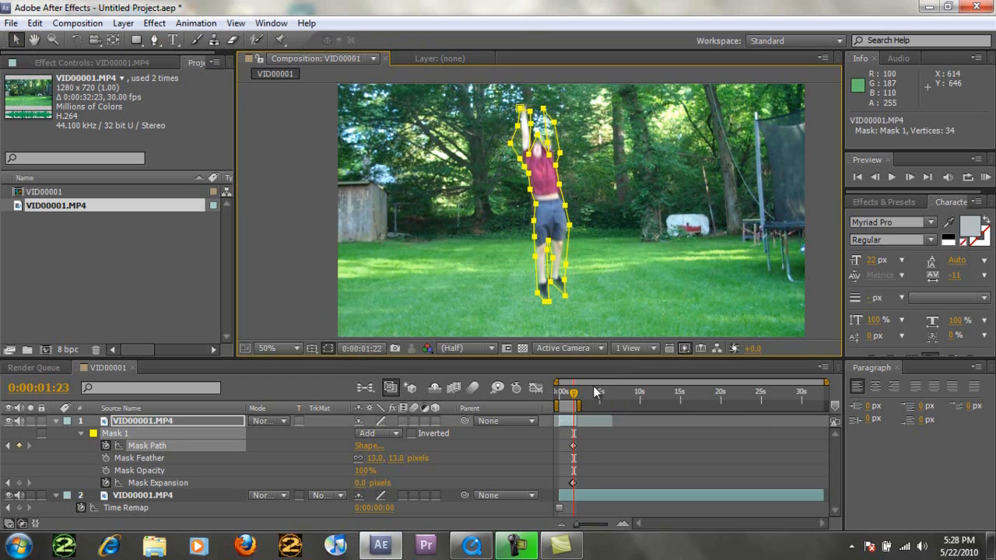
key(Page_Down)
key(Page_Down)
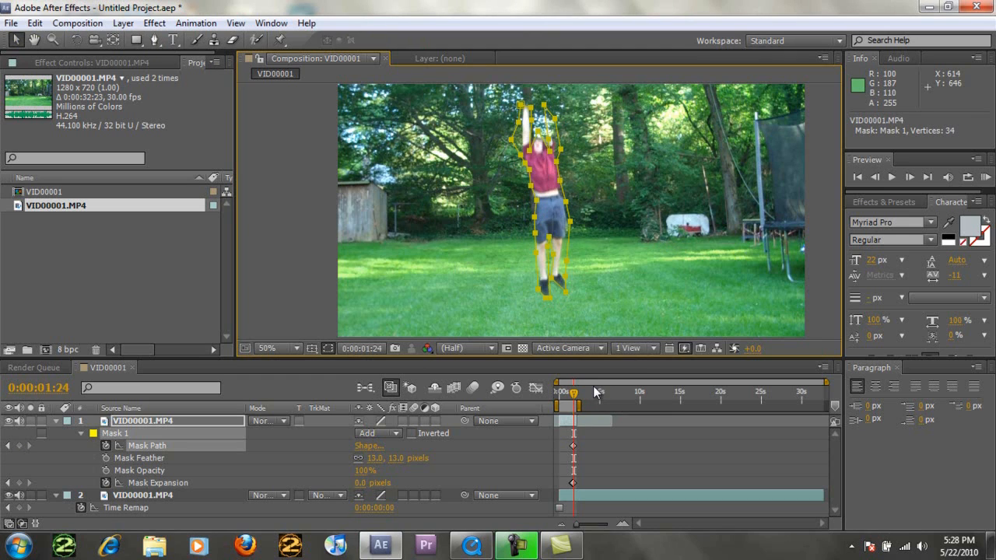
key(Page_Down)
key(Page_Down)
key(Page_Down)
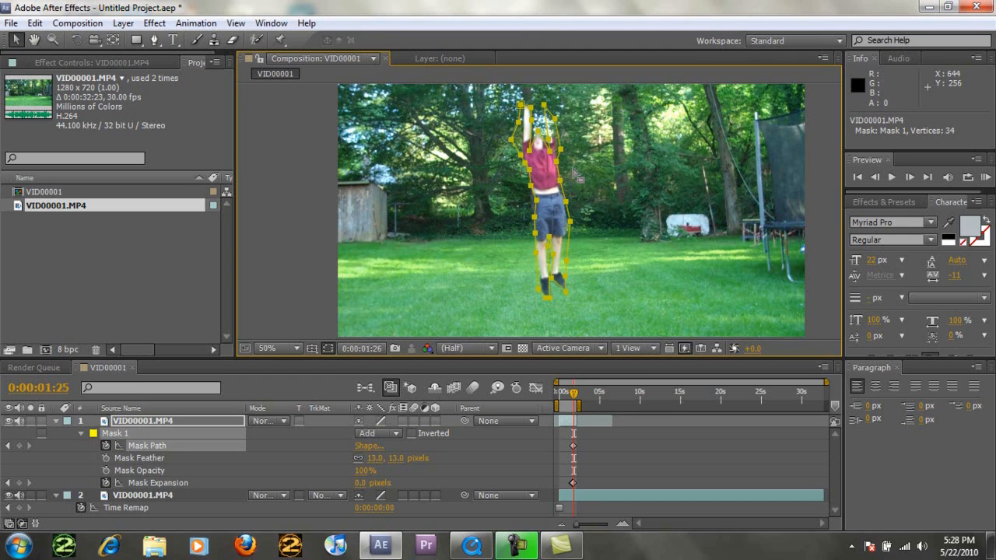
key(Page_Down)
key(Page_Down)
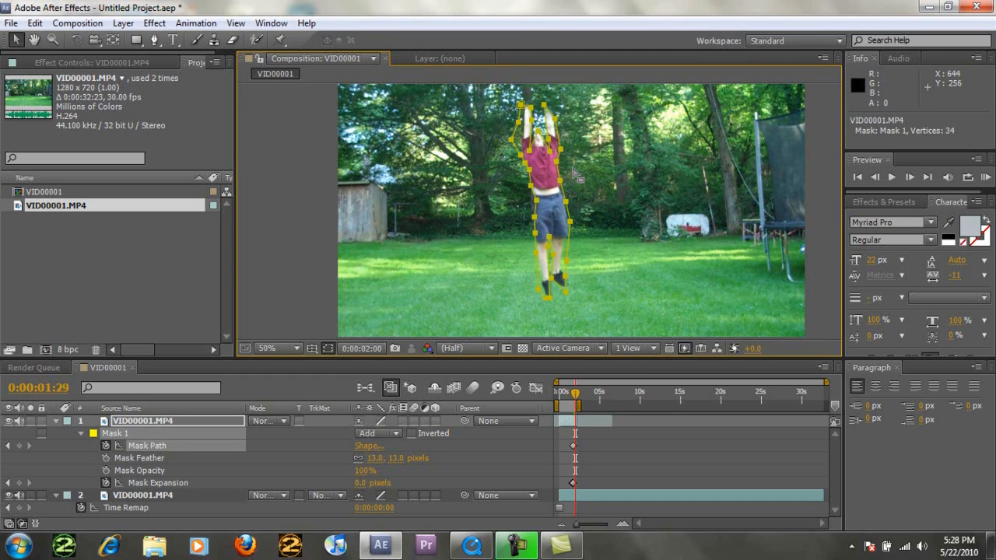
key(Page_Down)
key(Page_Down)
key(Page_Down)
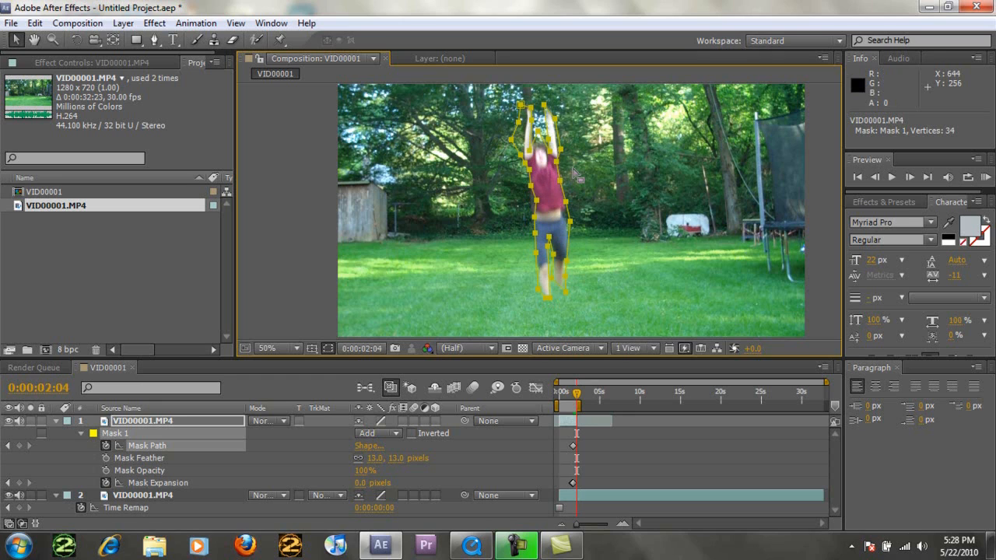
key(Page_Up)
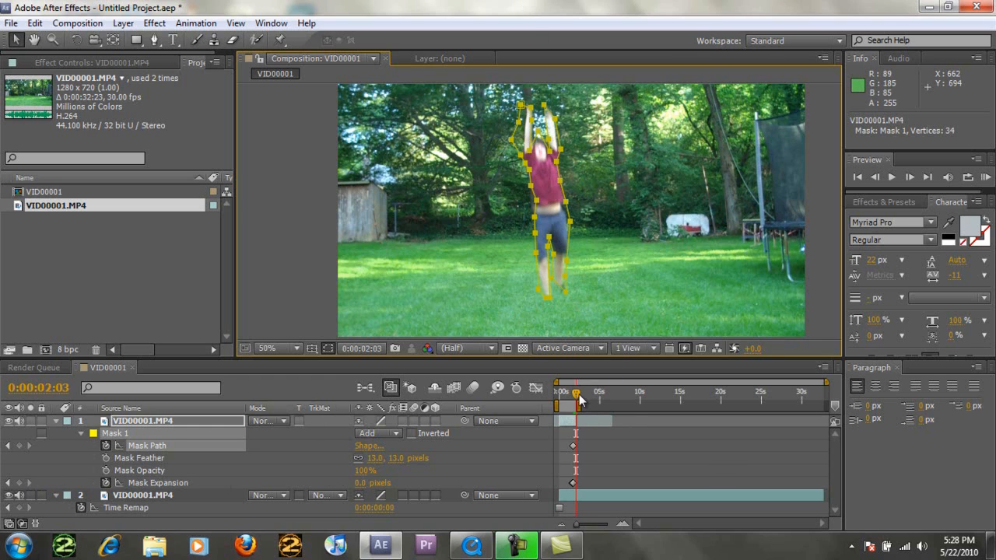
- Return to frame 0:00:01:24 and collapse the upper video layer's mask properties
drag(576, 398, 574, 412)
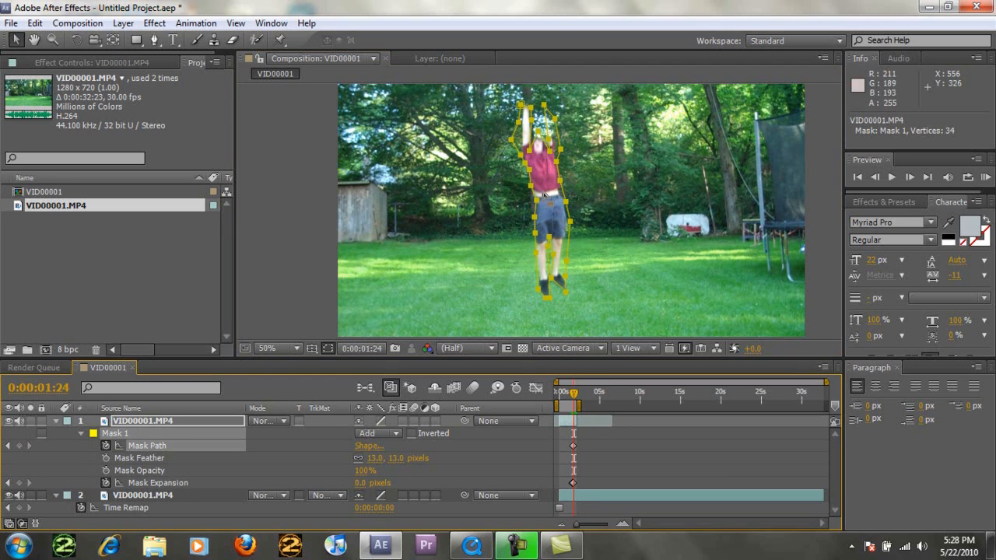
click(21, 42)
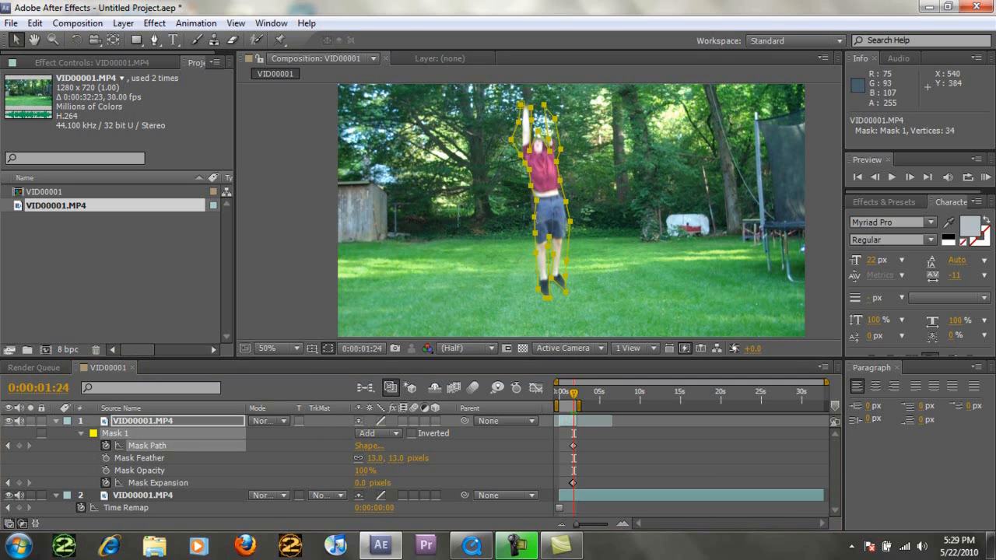
click(55, 421)
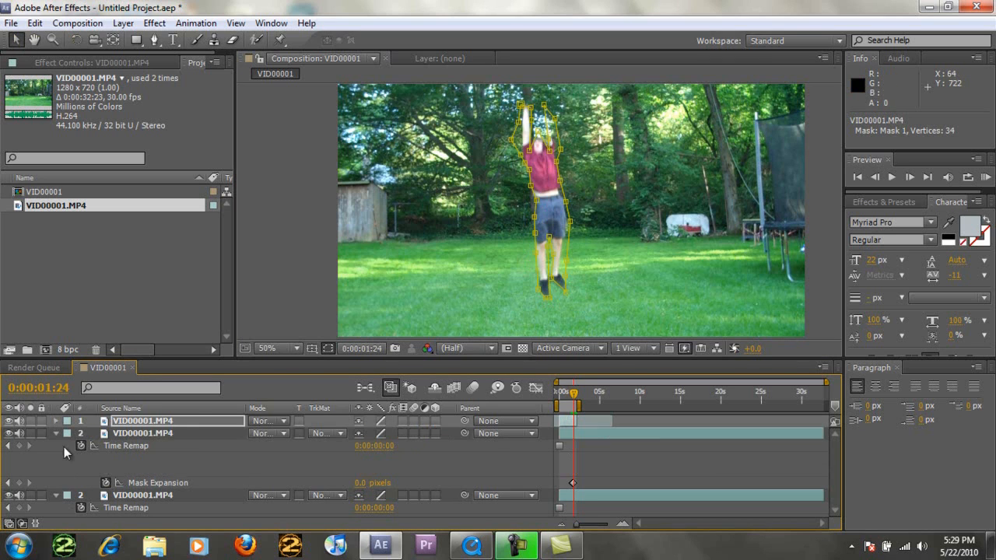
click(166, 421)
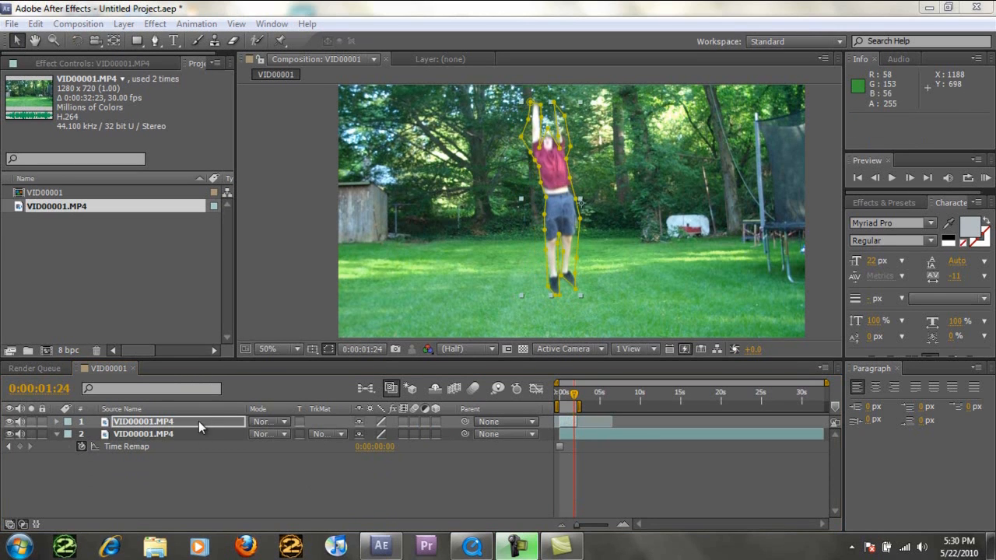
- Reveal the upper video layer's Position property and start keyframing it at 0:00:01:21
click(199, 421)
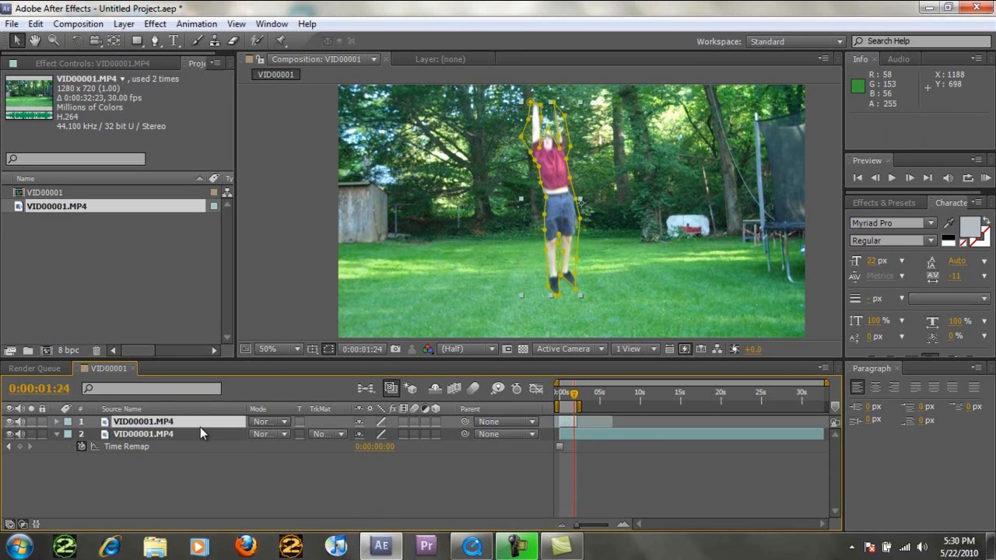
key(p)
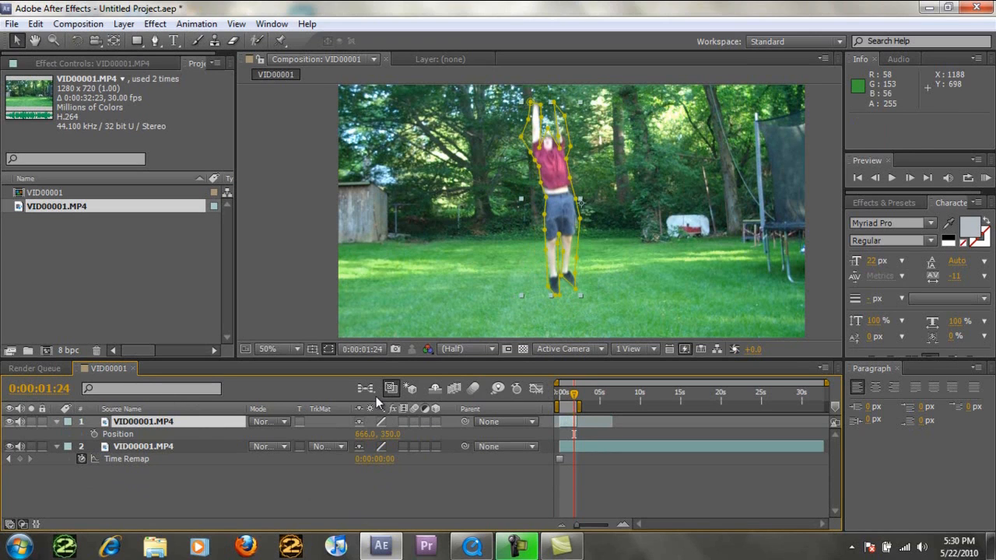
key(Page_Down)
key(Page_Down)
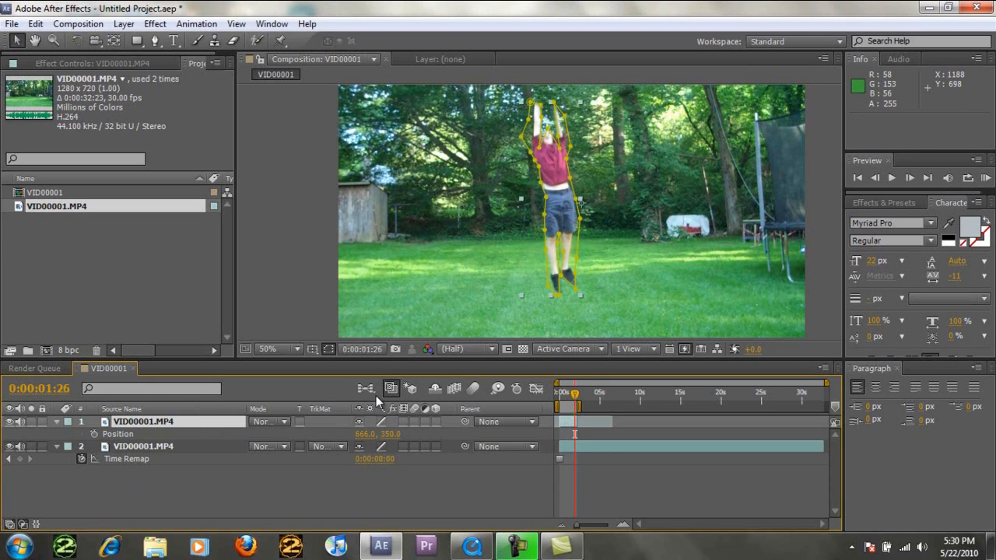
key(Page_Up)
key(Page_Up)
key(Page_Up)
key(Page_Up)
key(Page_Up)
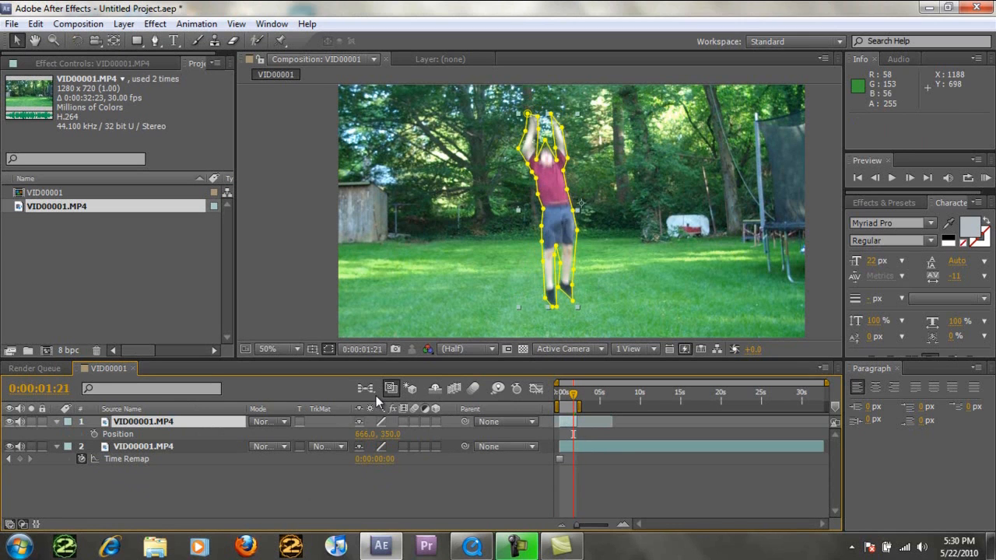
key(Page_Up)
click(94, 434)
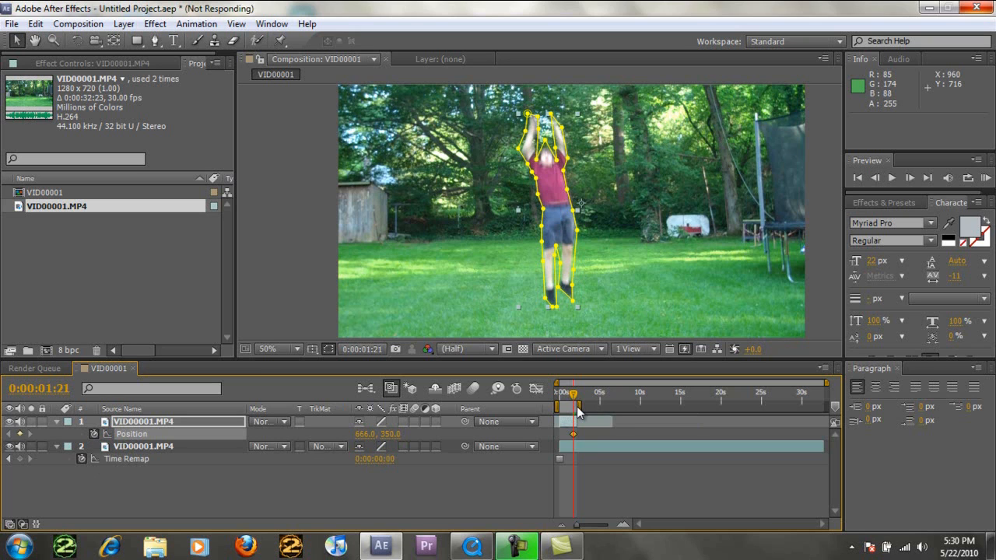
- At 0:00:02:02, move the masked upper layer up past the frame's top edge to about 676, -218, with the view at 25%
drag(574, 394, 579, 407)
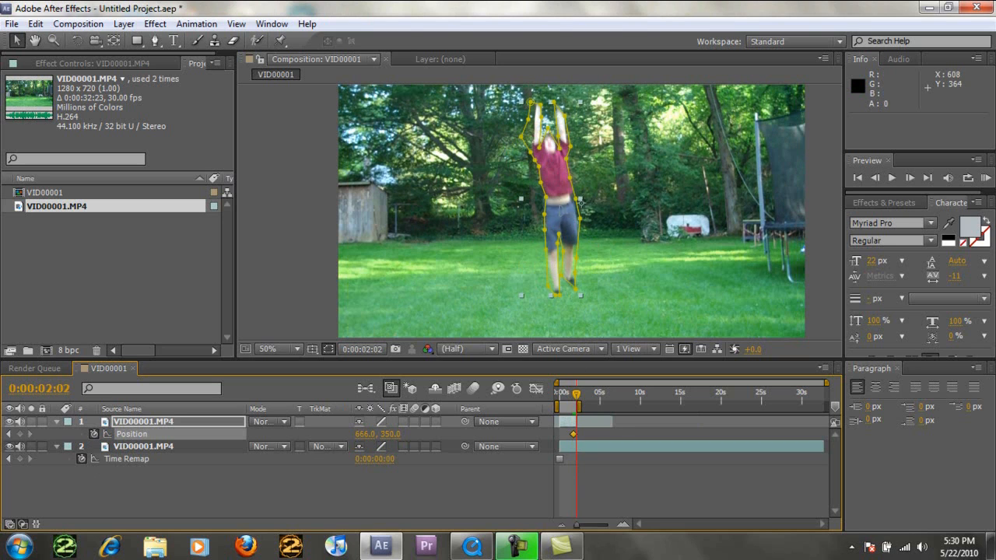
drag(562, 226, 567, 6)
scroll(611, 187, down, 1)
click(543, 113)
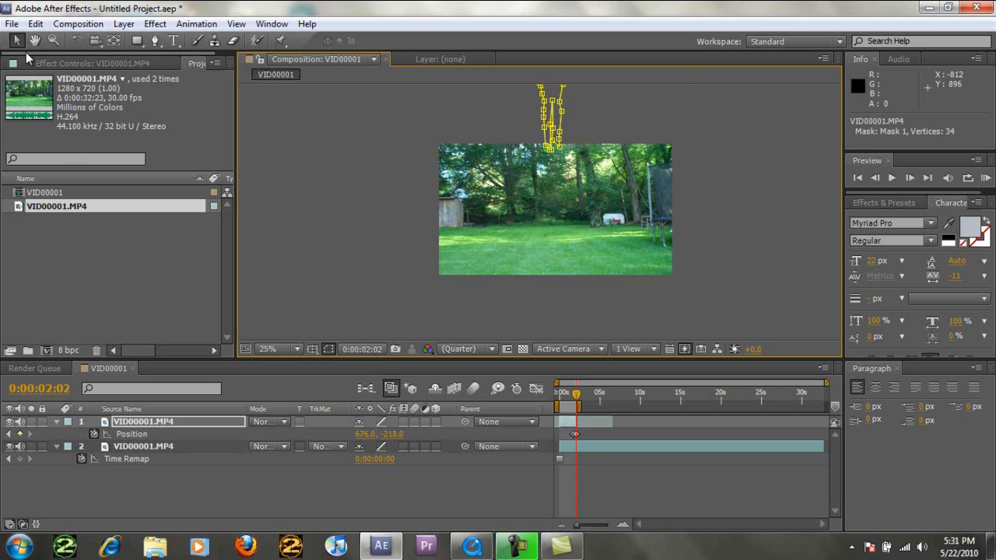
- Shift all of the upper layer's Position keyframes further up, with Y at -533 at 0:00:02:02
click(153, 421)
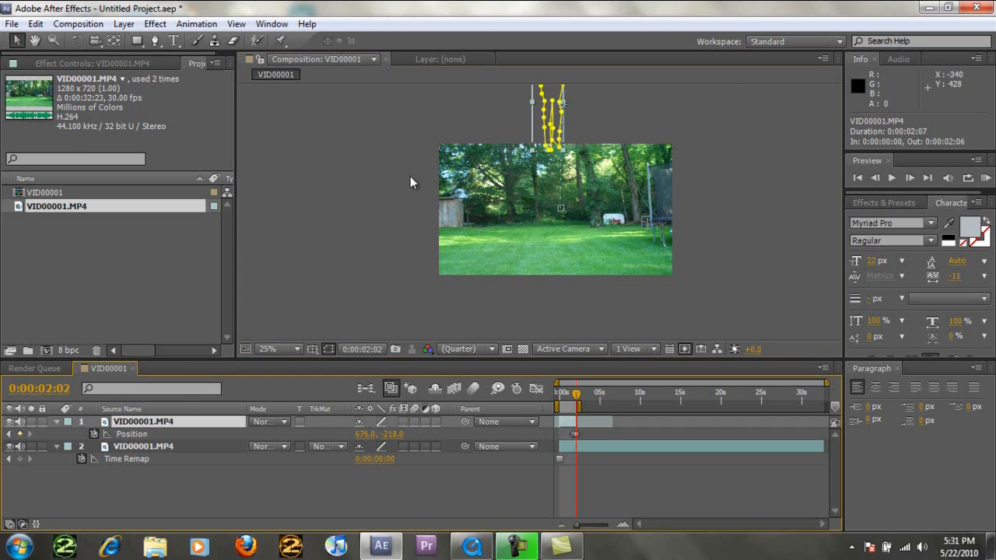
click(552, 84)
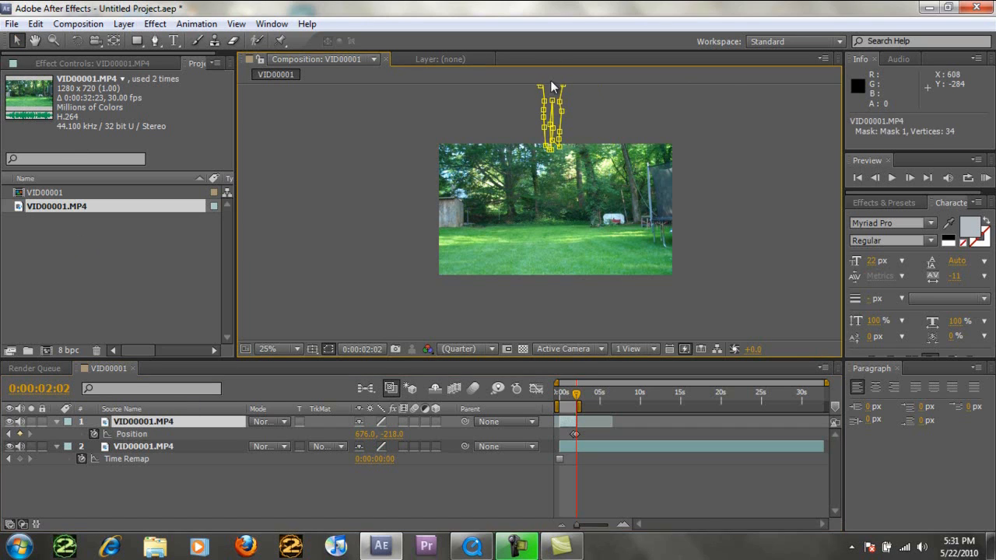
click(544, 127)
click(124, 433)
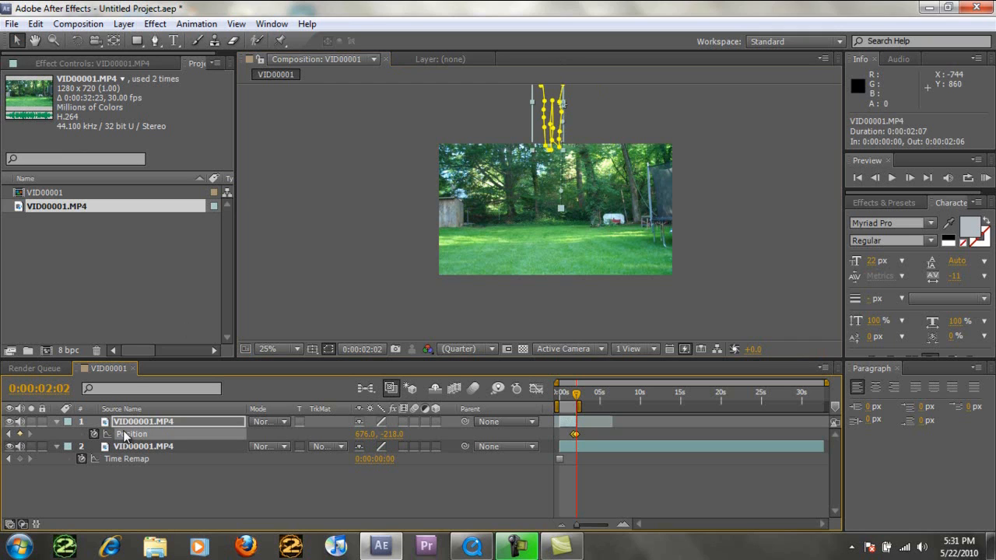
drag(397, 434, 176, 434)
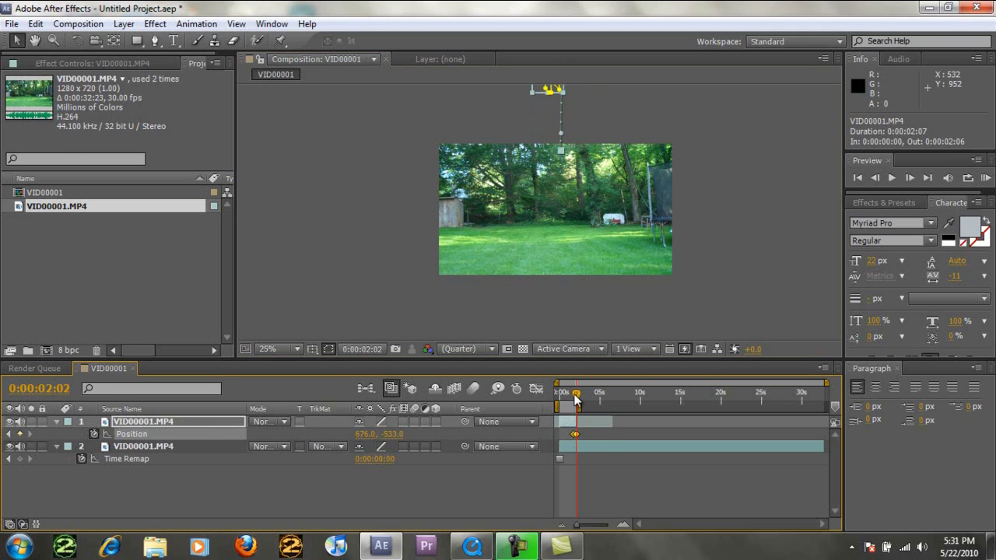
- Check the upper layer's position on the frames between 0:00:01:16 and 0:00:01:22, ending at 0:00:01:20
drag(576, 399, 572, 405)
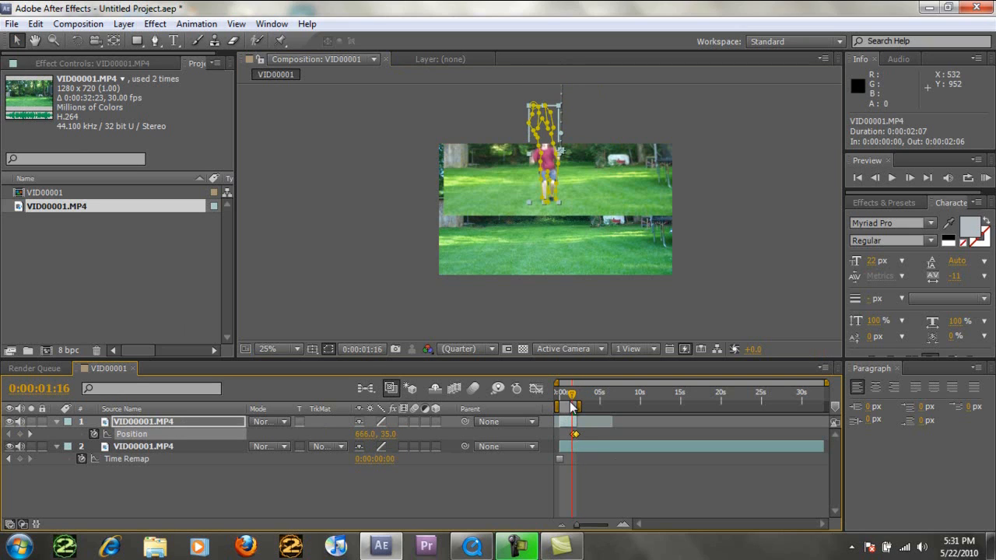
click(491, 200)
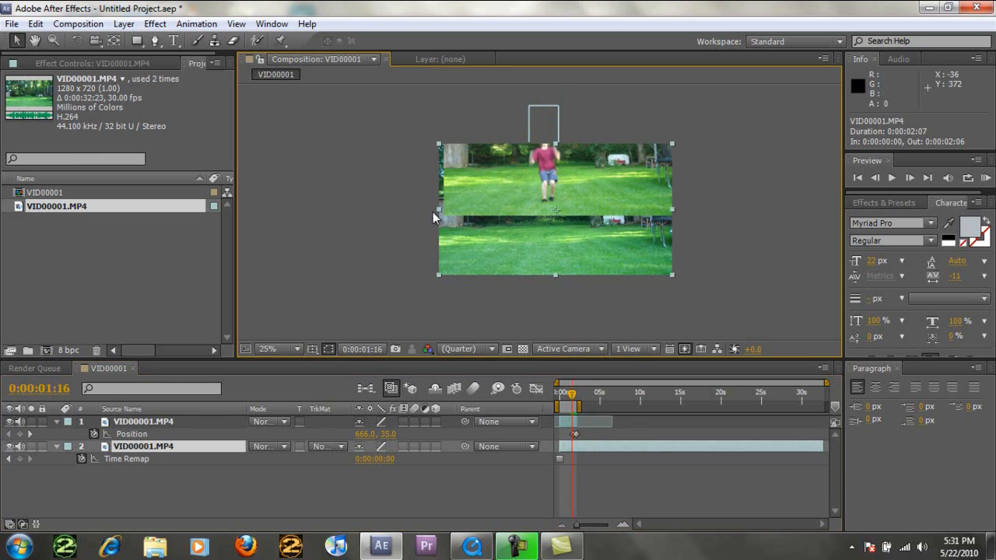
click(143, 421)
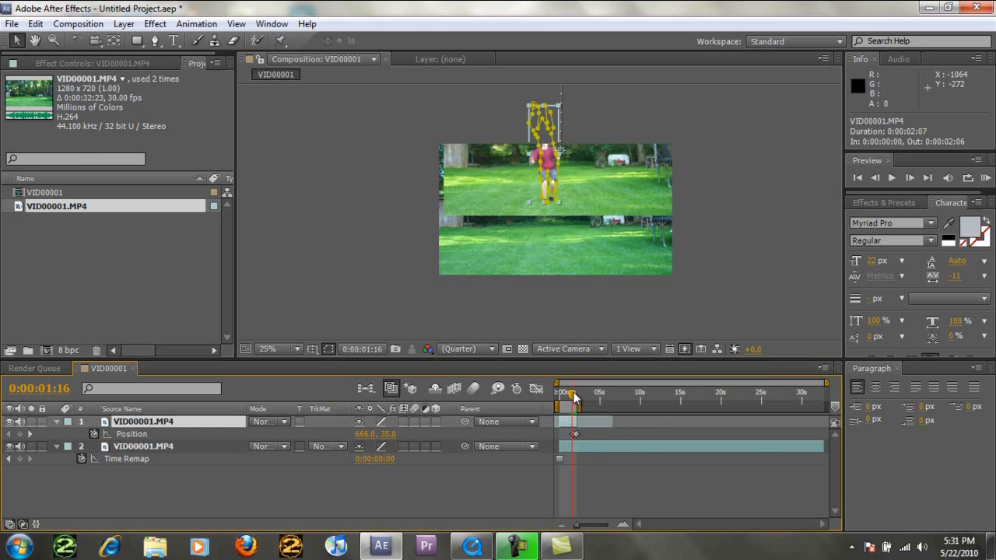
drag(573, 398, 577, 403)
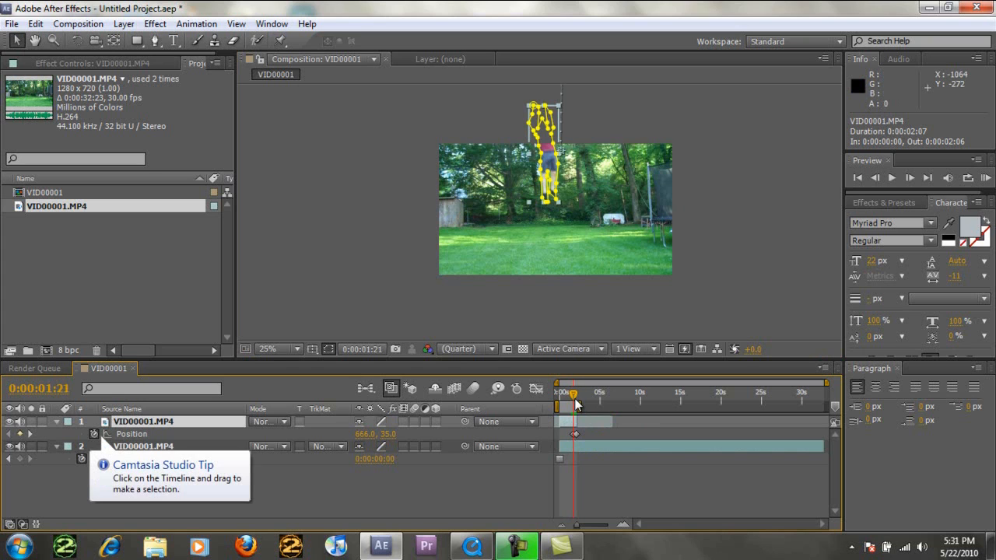
click(575, 384)
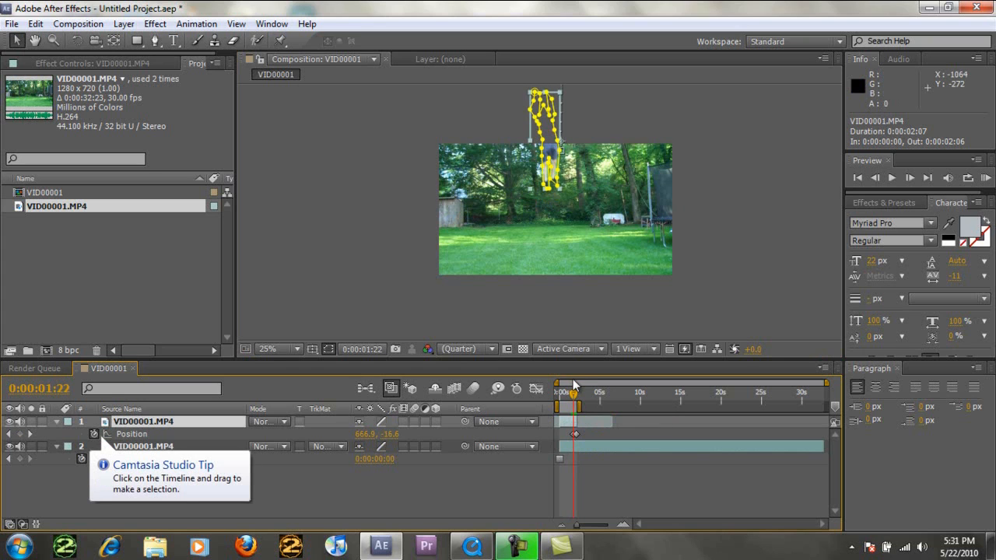
key(Page_Up)
key(Page_Up)
key(Page_Up)
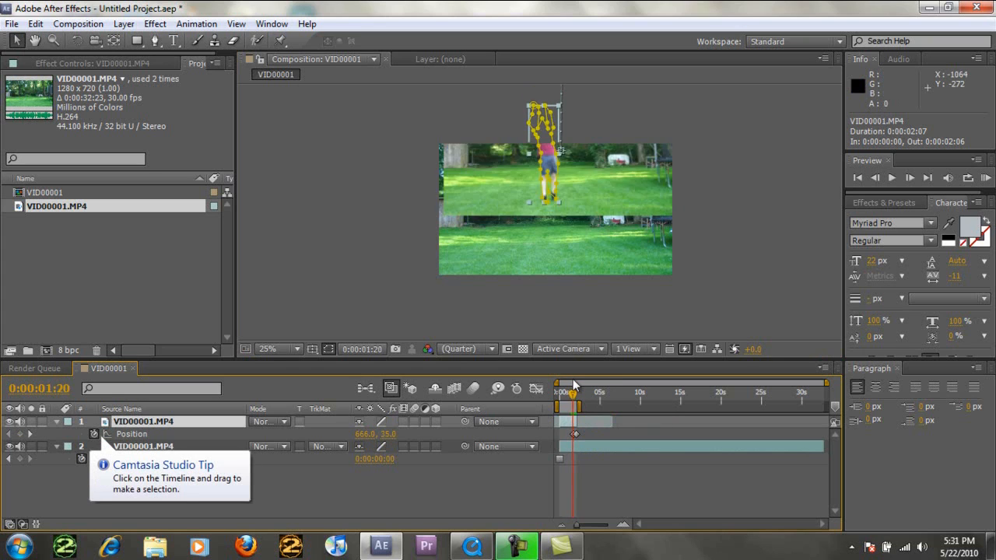
- Undo the accidental move of the lower layer and set the upper layer's Position to 643, 362 at 0:00:01:20
drag(601, 194, 603, 188)
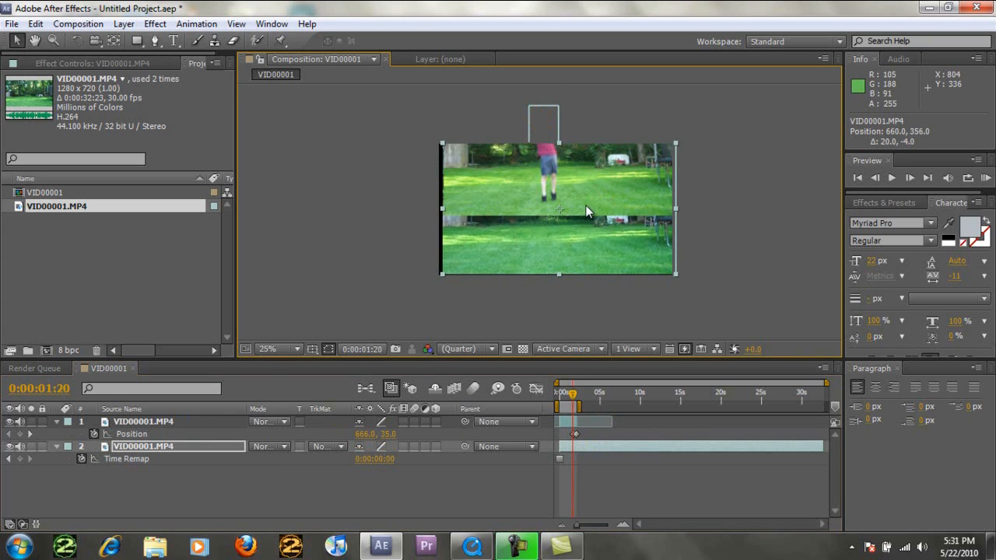
key(ctrl+z)
click(157, 425)
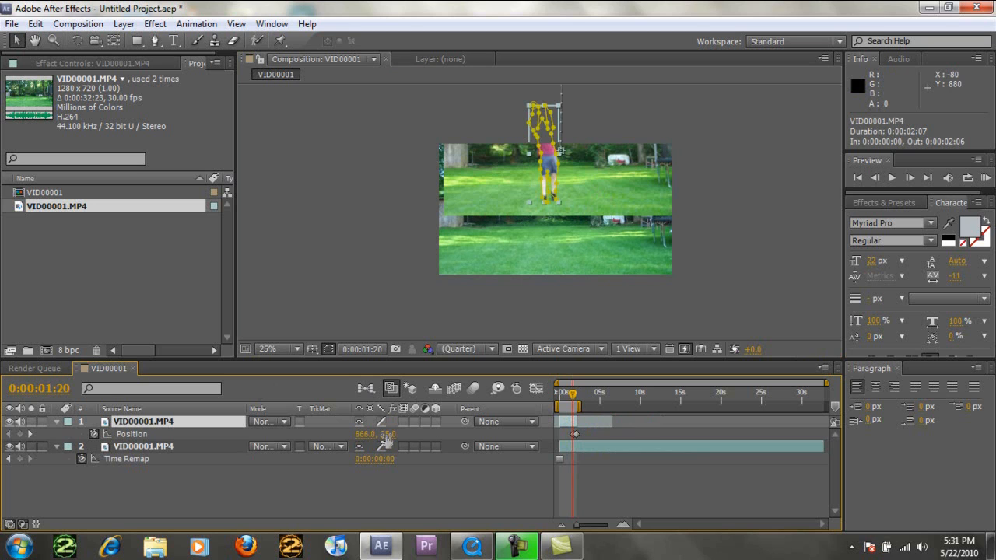
drag(387, 435, 632, 433)
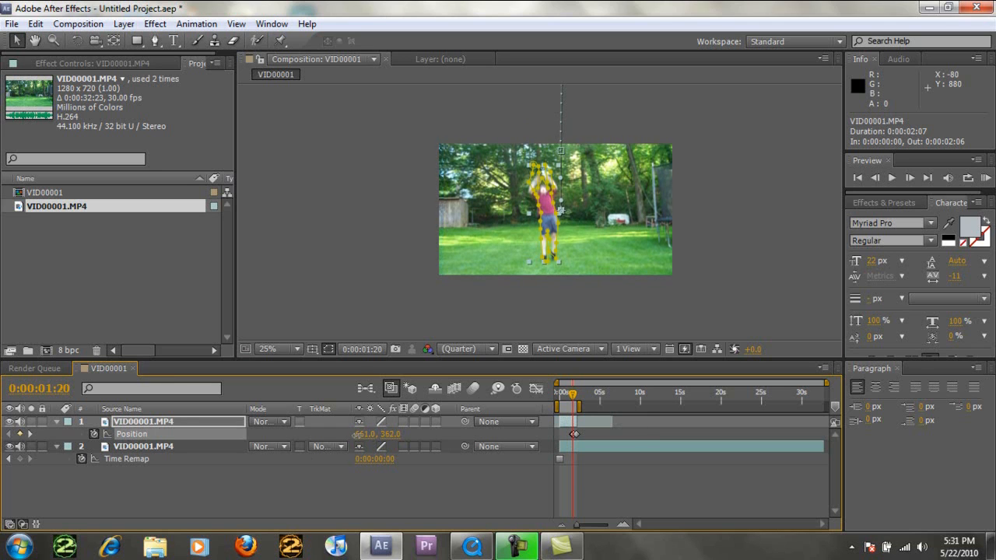
drag(358, 434, 348, 436)
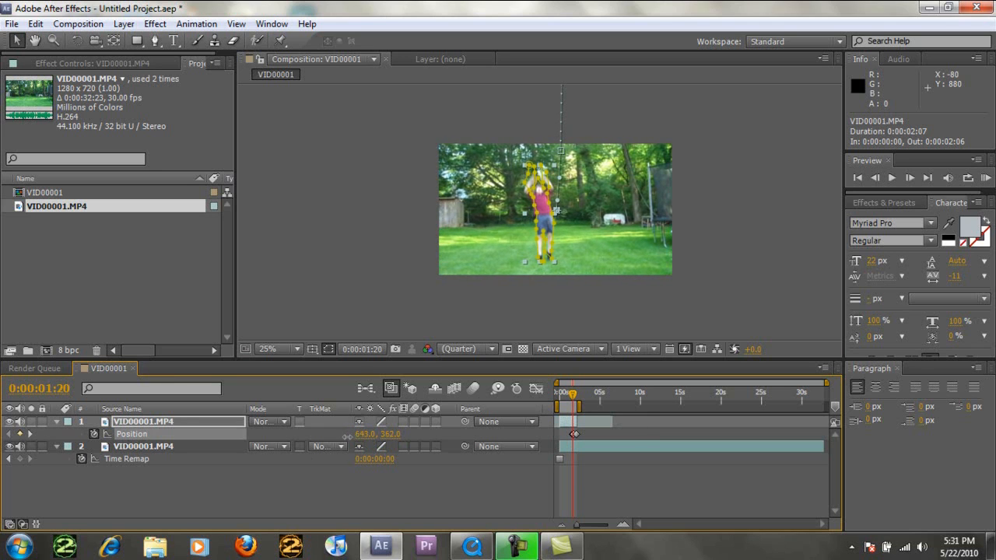
- Compare the boy's position at 0:00:01:20 and 0:00:01:21, ending with a vertex of his mask selected at 0:00:01:21
key(Page_Down)
key(Page_Down)
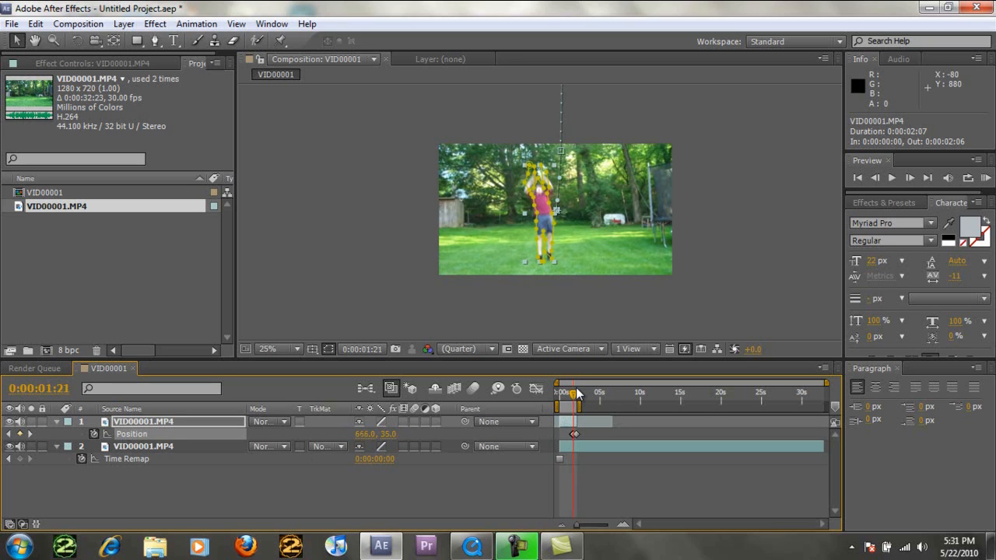
key(Page_Up)
key(Page_Up)
key(Page_Down)
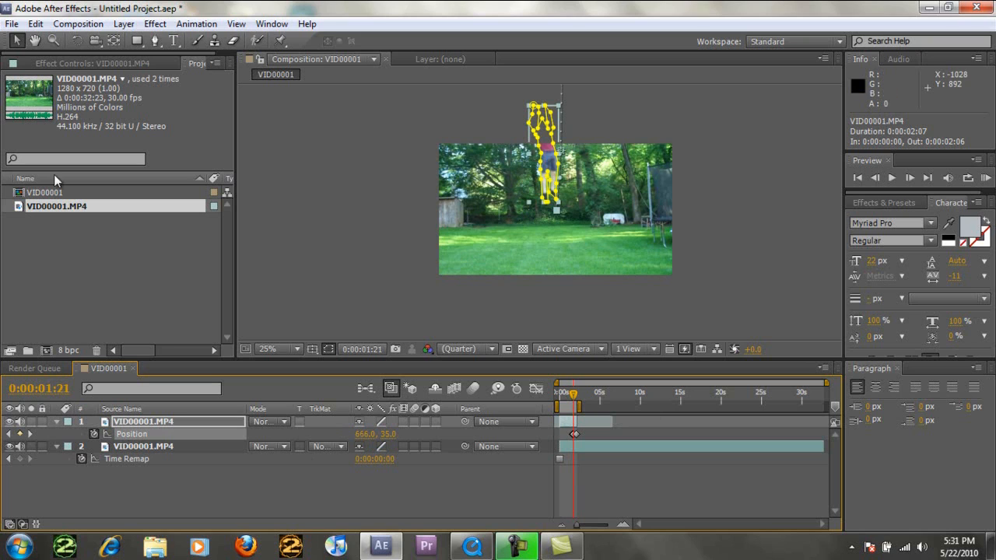
drag(541, 154, 535, 151)
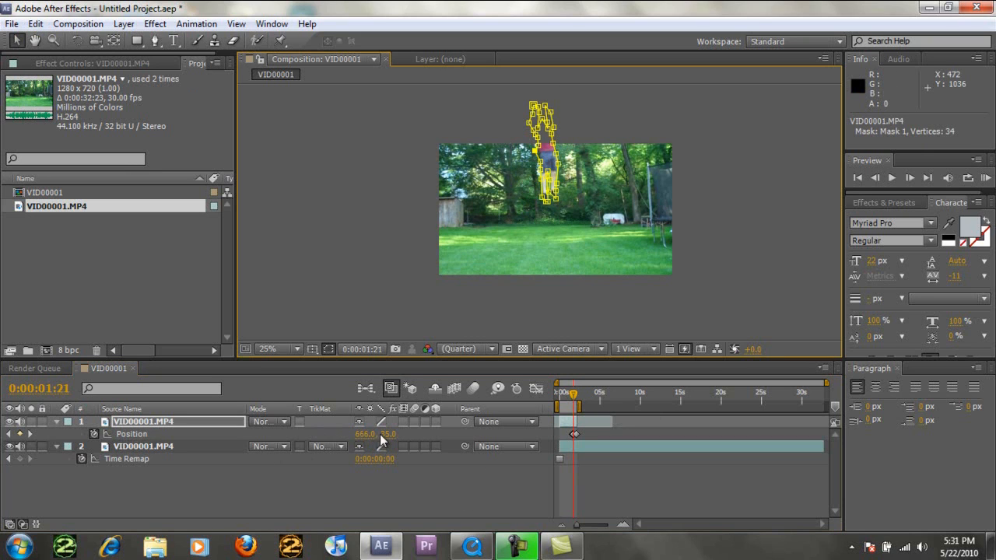
- Set the upper layer's Position to 666, 287 at 0:00:01:21 and check the boy's rise frame by frame through 0:00:01:26
drag(381, 435, 584, 420)
key(Page_Down)
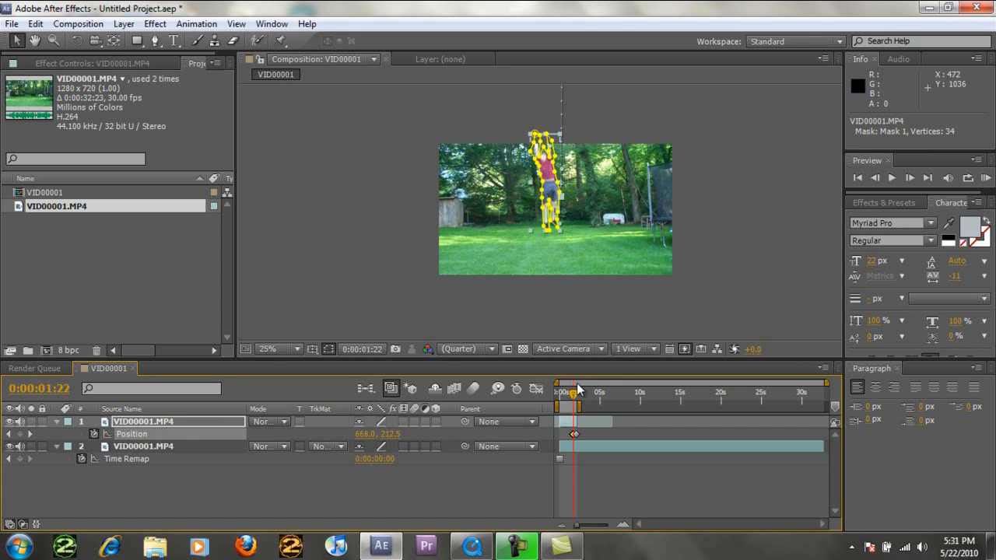
key(Page_Down)
key(Page_Down)
key(Page_Down)
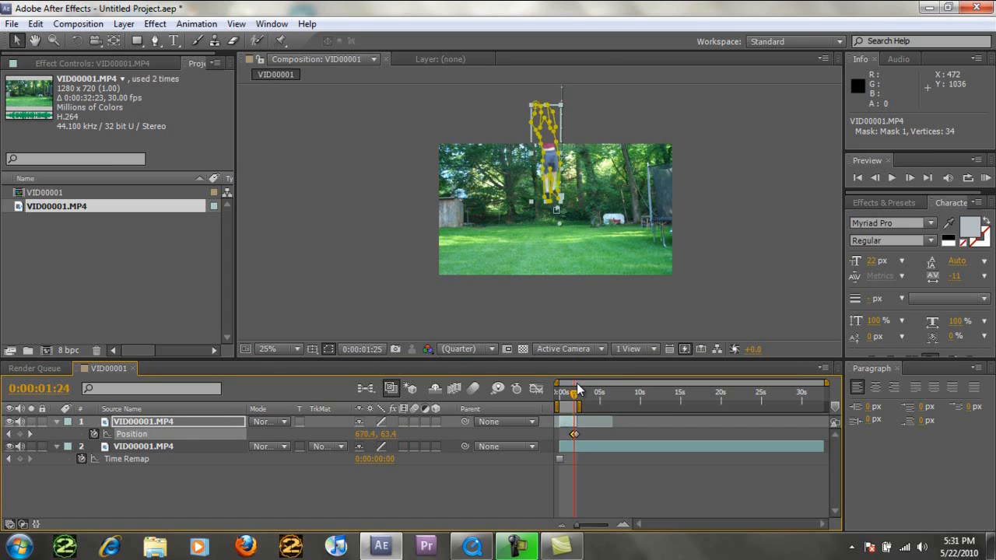
key(Page_Down)
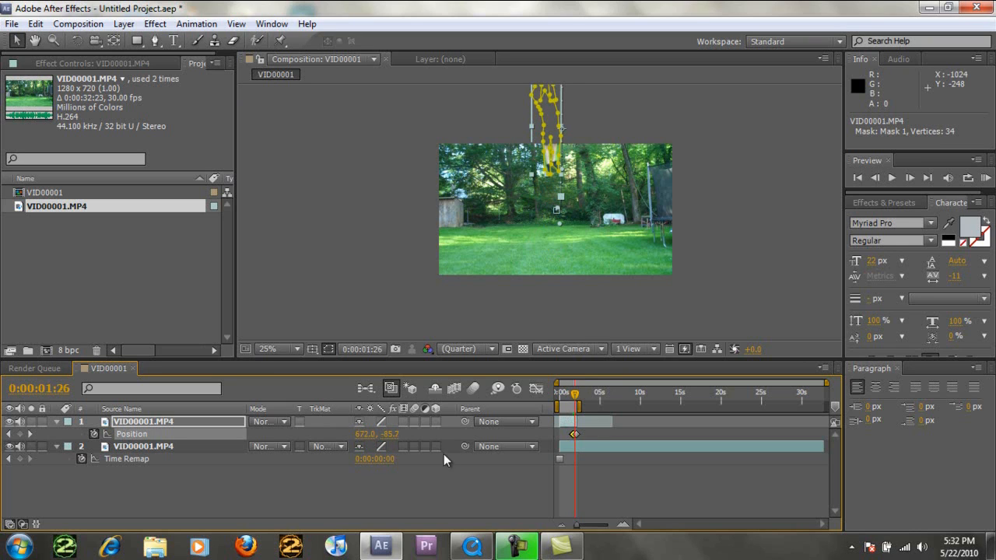
- Enable motion blur for the upper layer and the composition, and review the blurred jump between 0:00:01:18 and 0:00:02:00
click(413, 421)
click(474, 388)
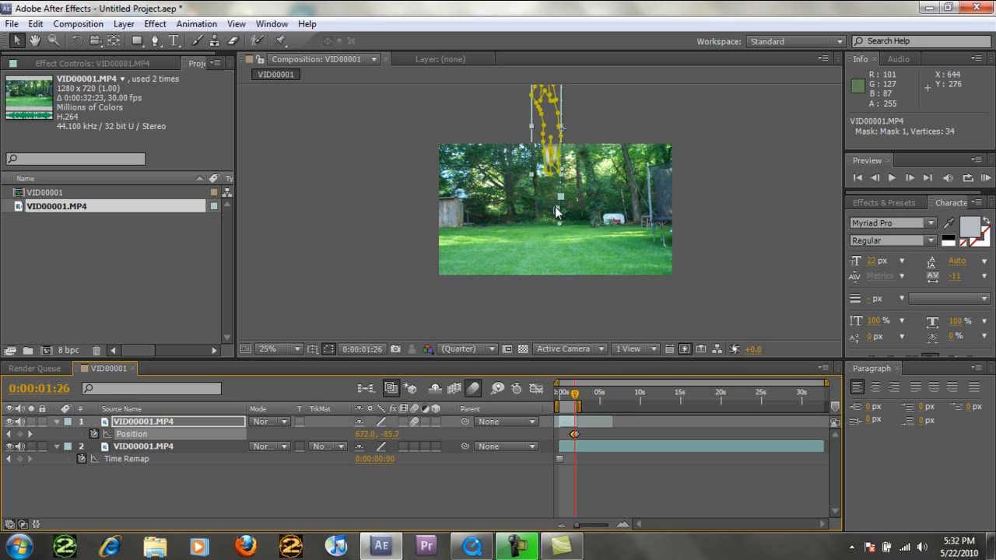
key(Page_Up)
key(Page_Up)
key(Page_Up)
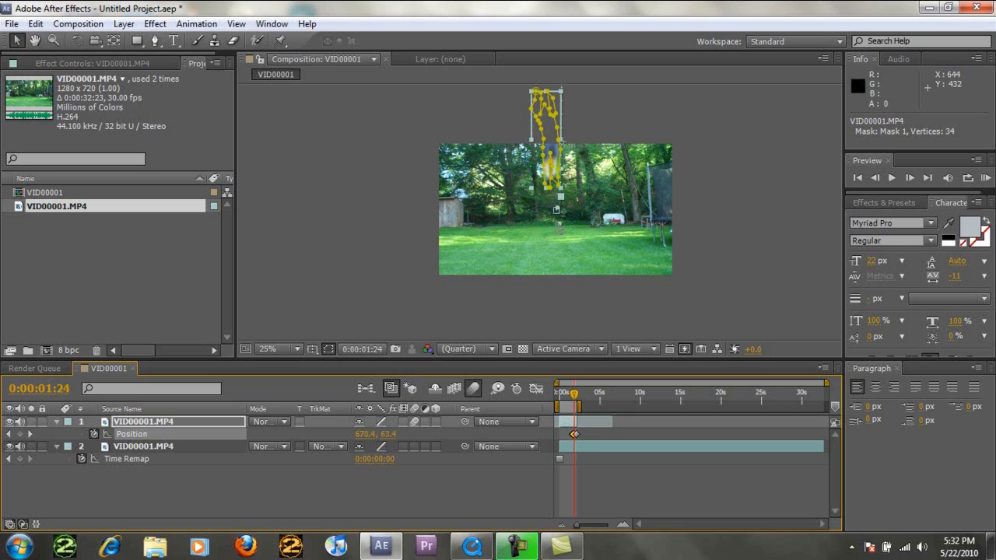
key(Page_Up)
key(Page_Up)
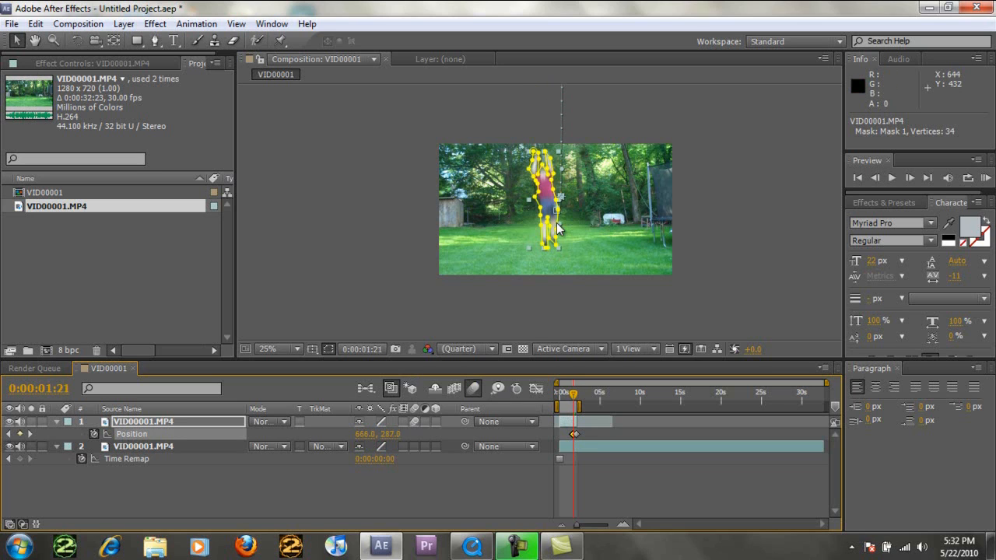
key(Page_Up)
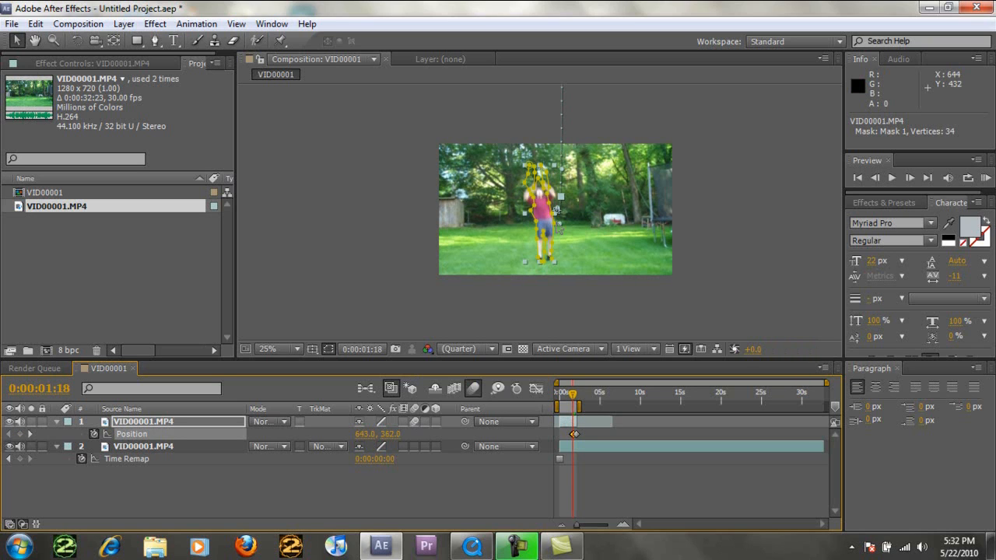
key(Page_Down)
drag(572, 397, 577, 403)
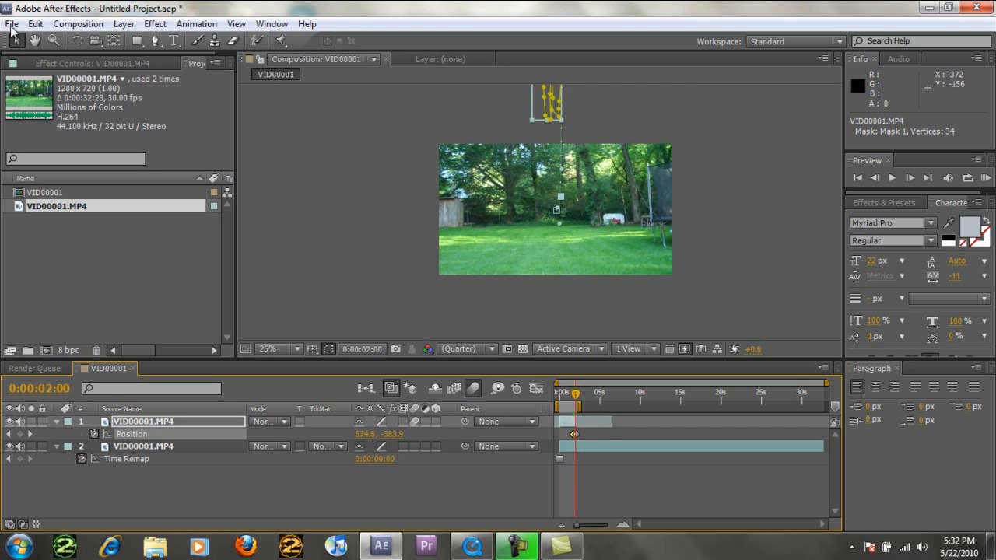